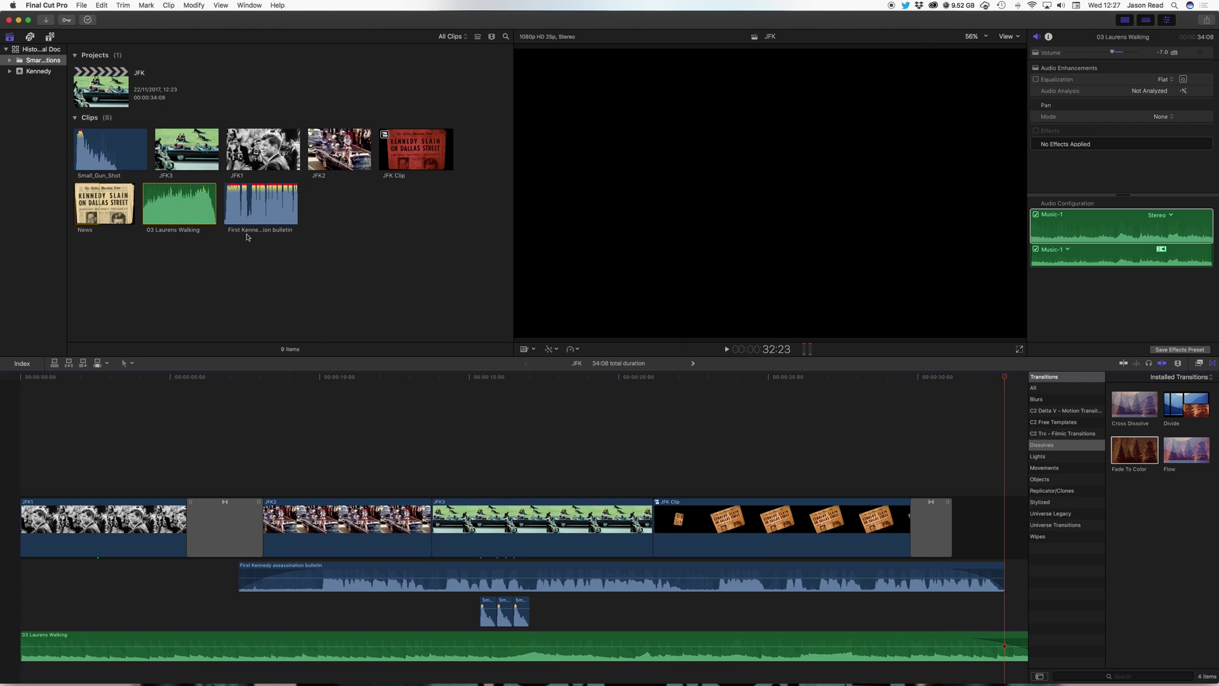
Create a new project named JFK 2 in the Kennedy event
click(82, 5)
mouse_move(127, 17)
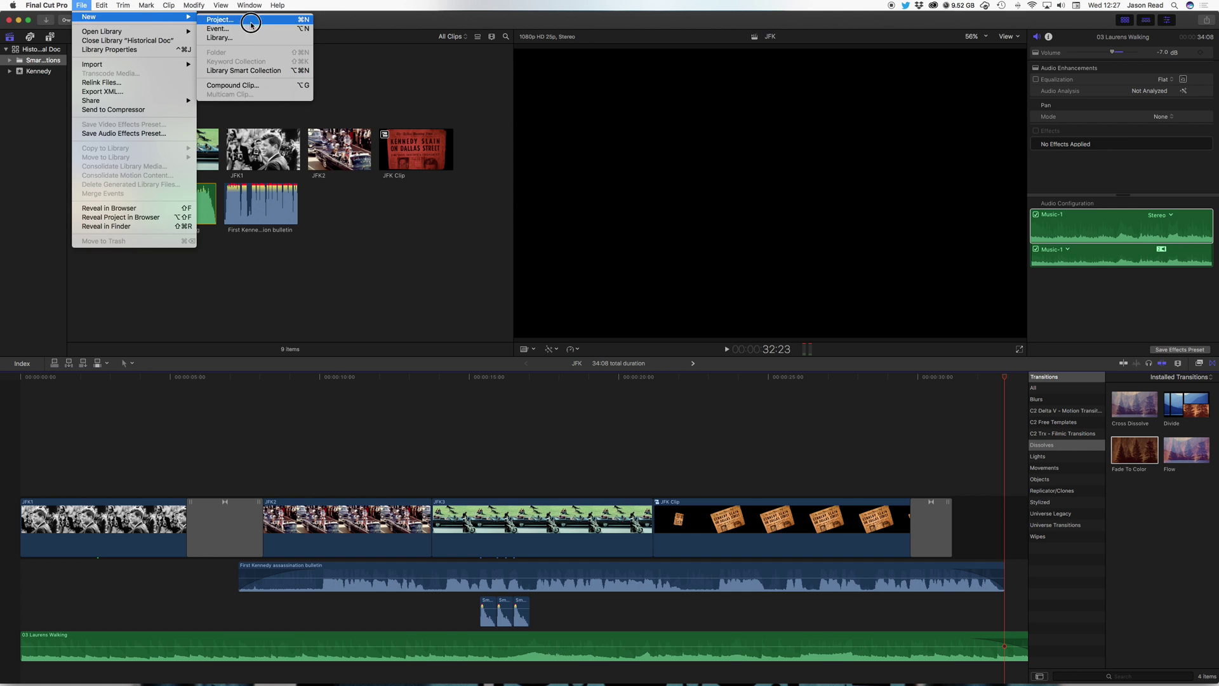
click(257, 23)
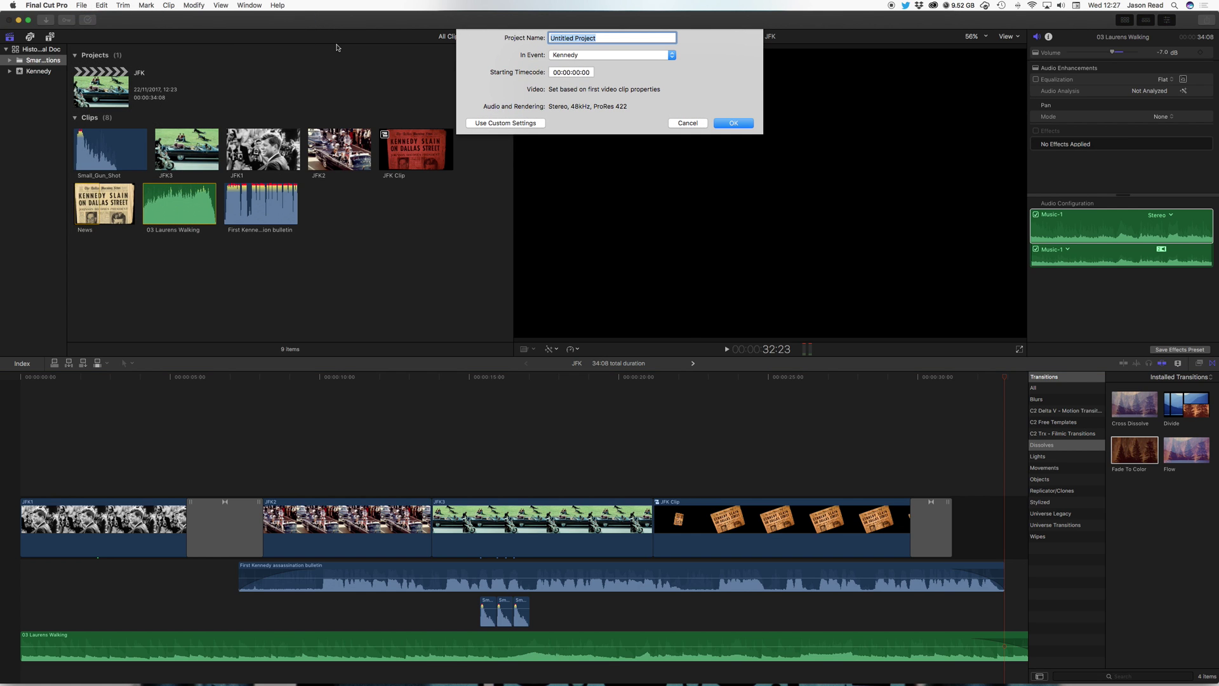
text(J)
key(Return)
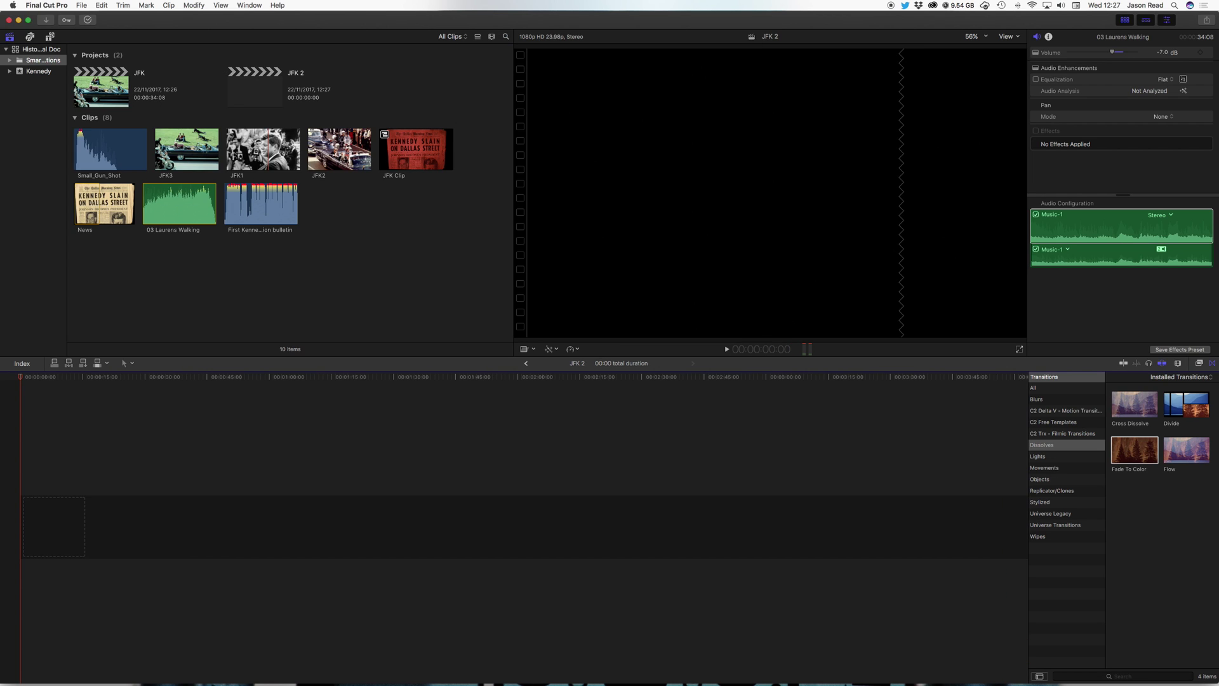
Append the JFK1 clip to the empty timeline, setting the project to 1080p HD, 1920x1080 at 25p
click(262, 149)
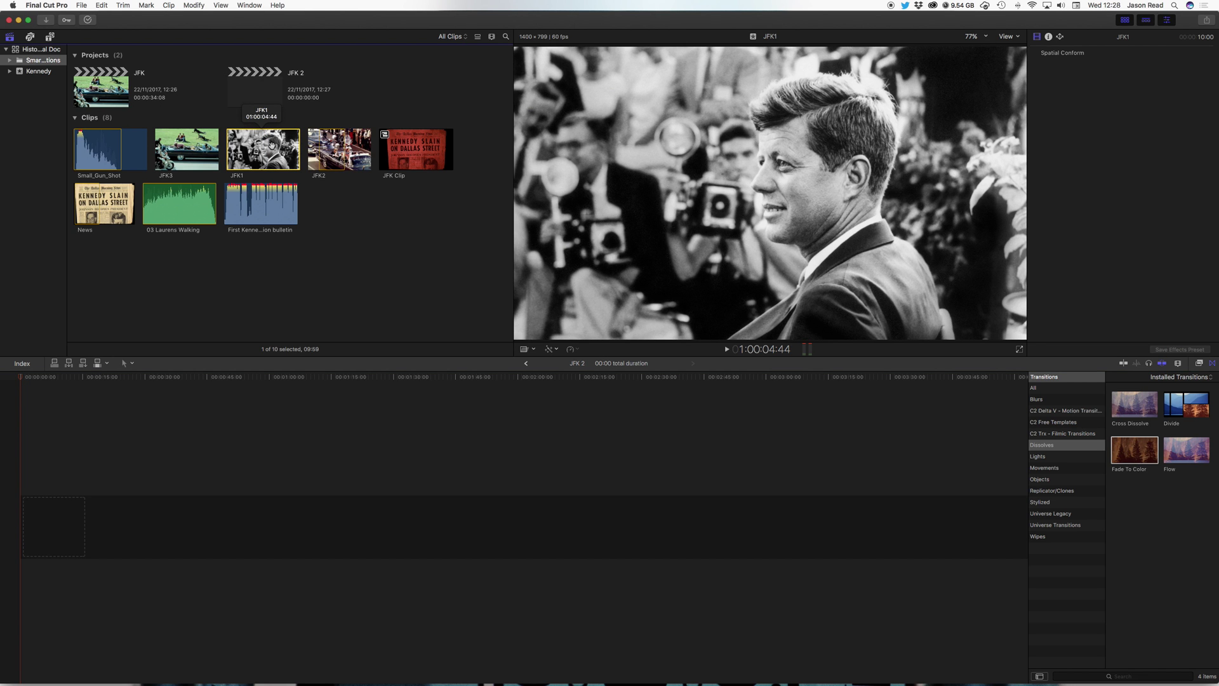
key(e)
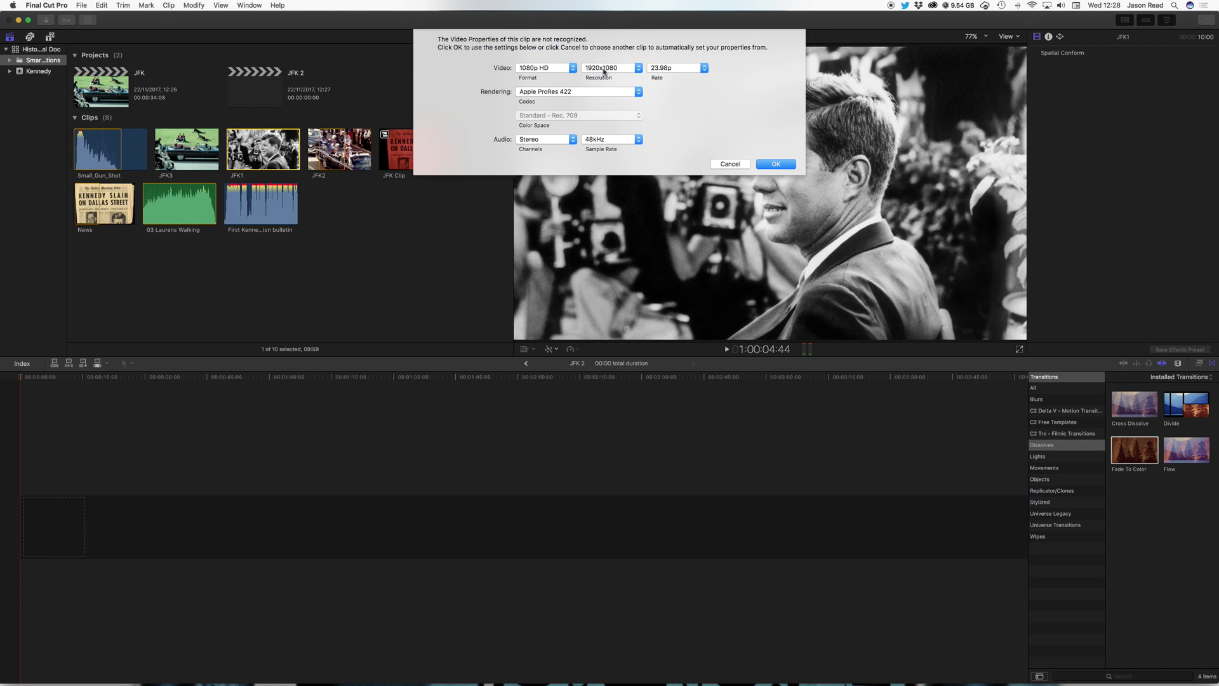
click(657, 72)
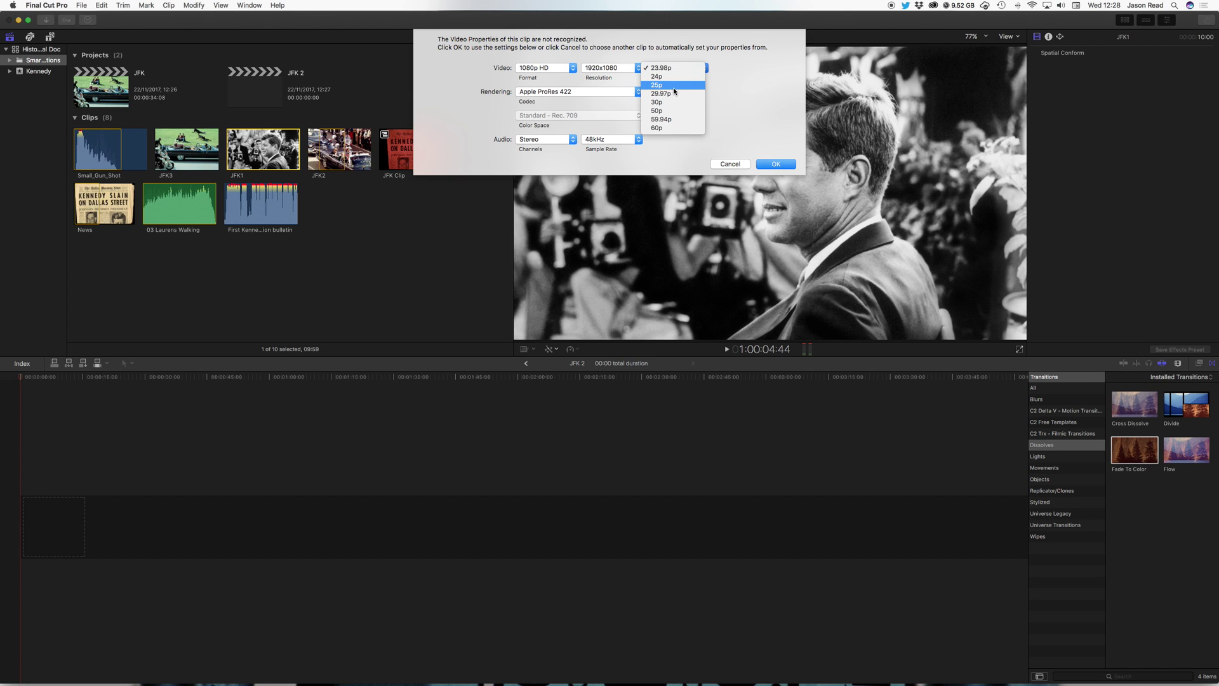
click(674, 86)
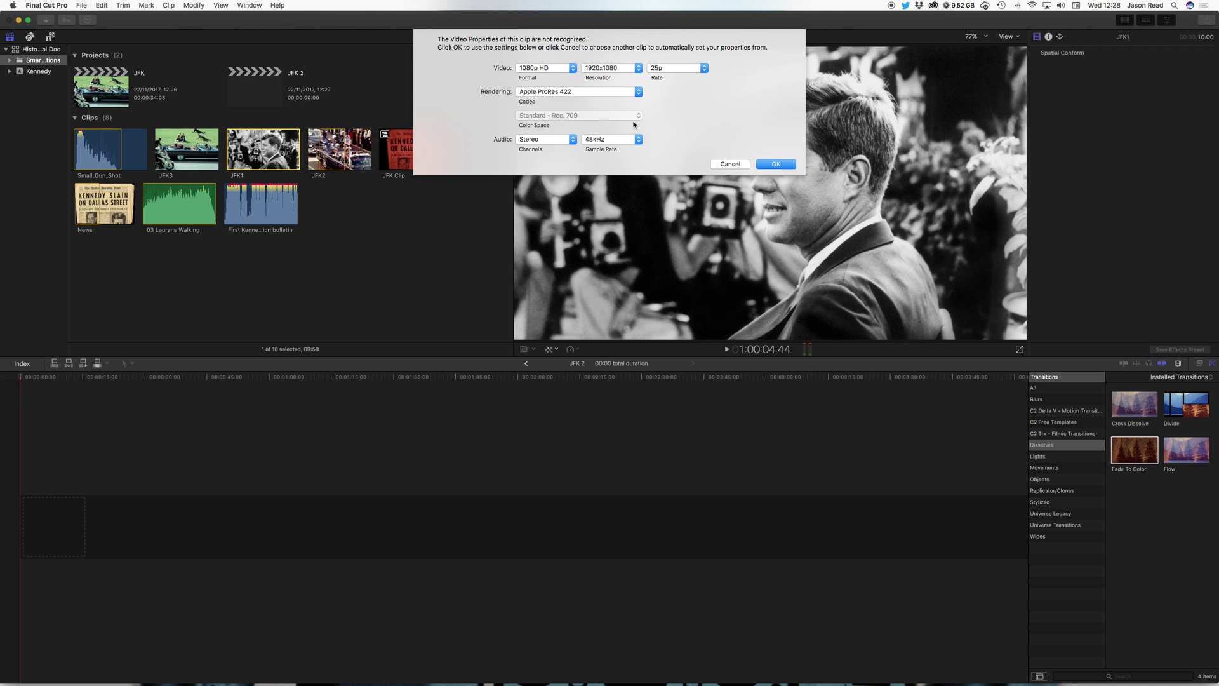
click(776, 164)
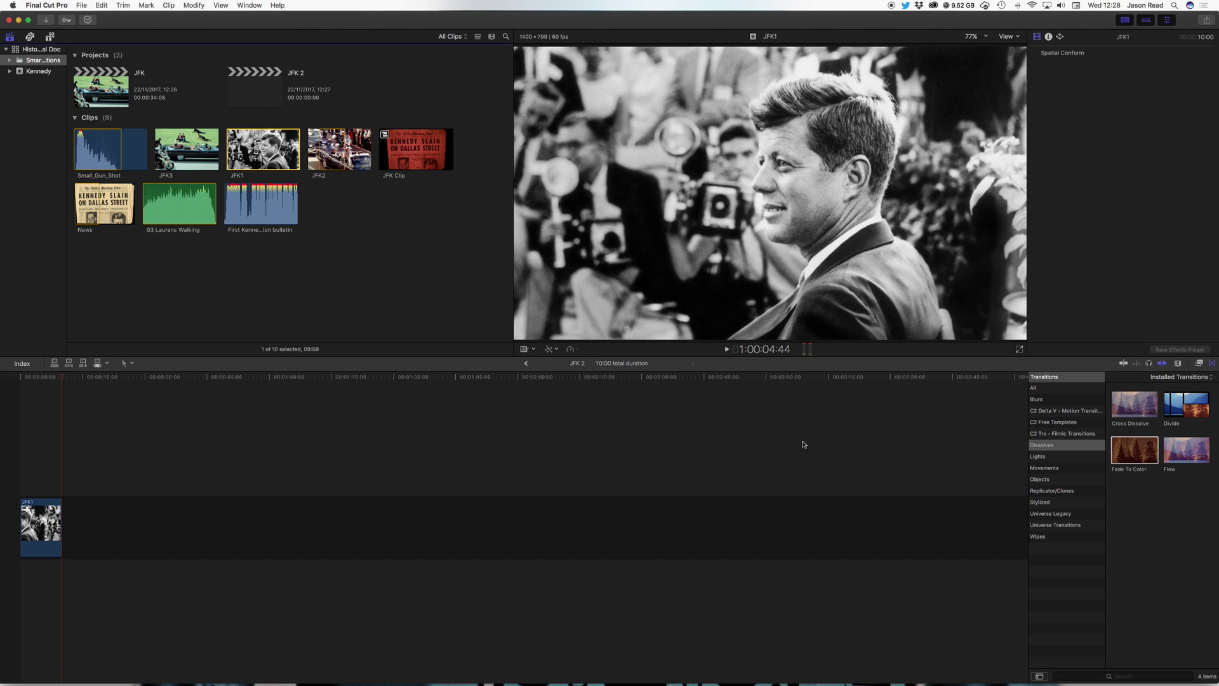
Play the JFK1 clip from the start of the timeline to check how the still image looks
key(shift+z)
click(671, 469)
key(super+equal)
key(super+equal)
key(super+equal)
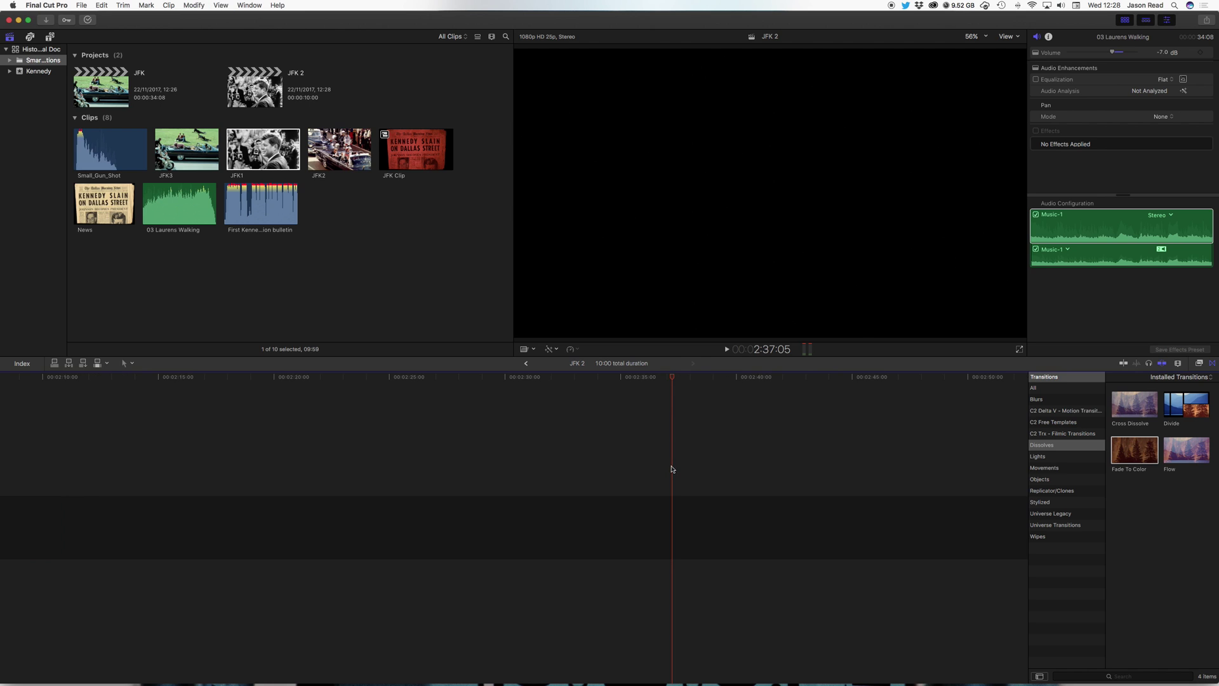
drag(1009, 679, 5, 614)
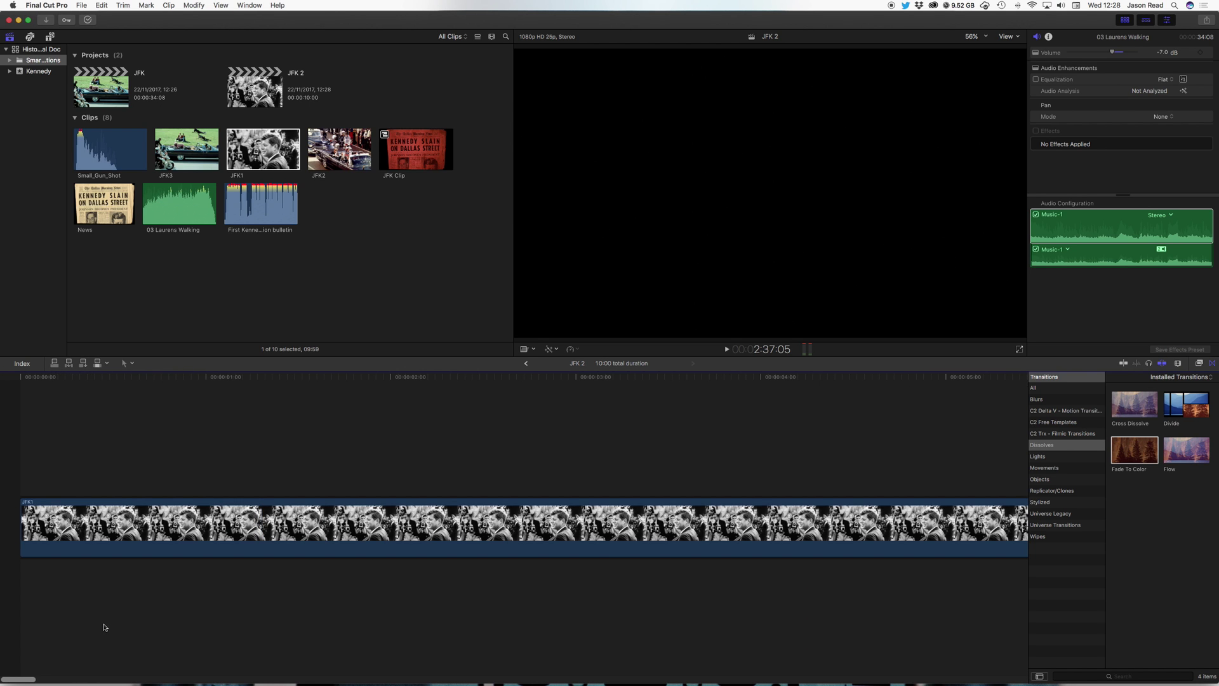
key(super+minus)
key(super+minus)
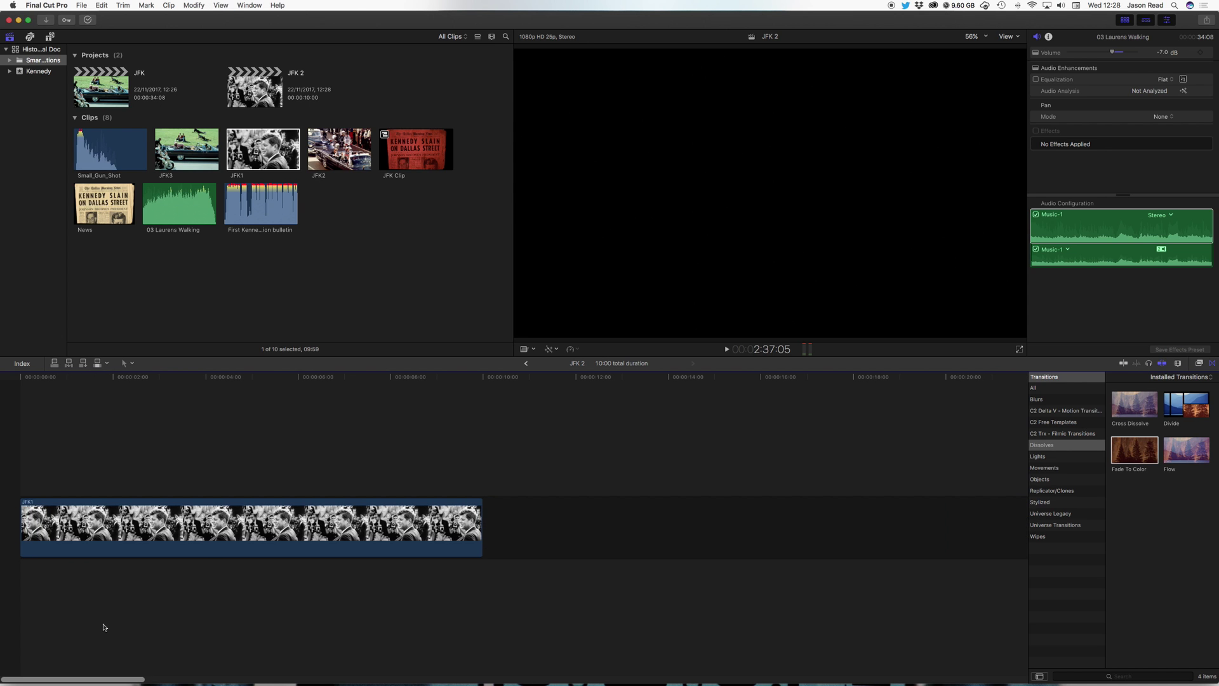
drag(319, 381, 19, 389)
key(space)
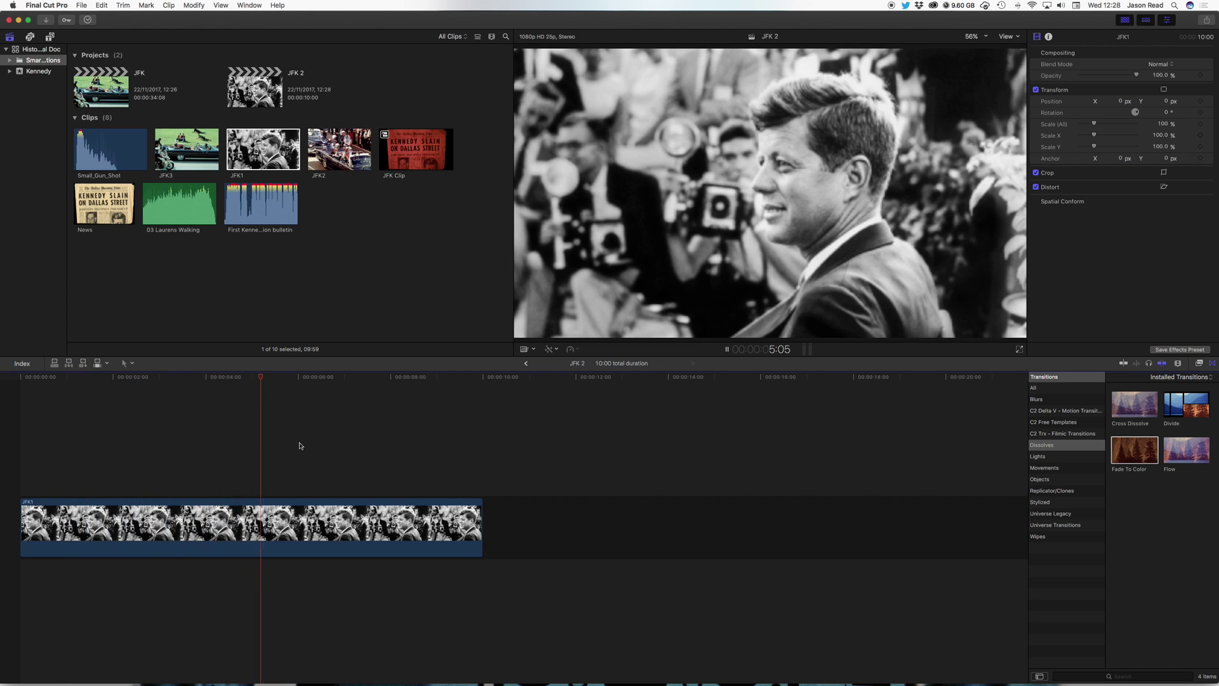
key(space)
Try trimming the bottom and top edges off the JFK1 picture with the Crop tool, and undo both trims
click(534, 351)
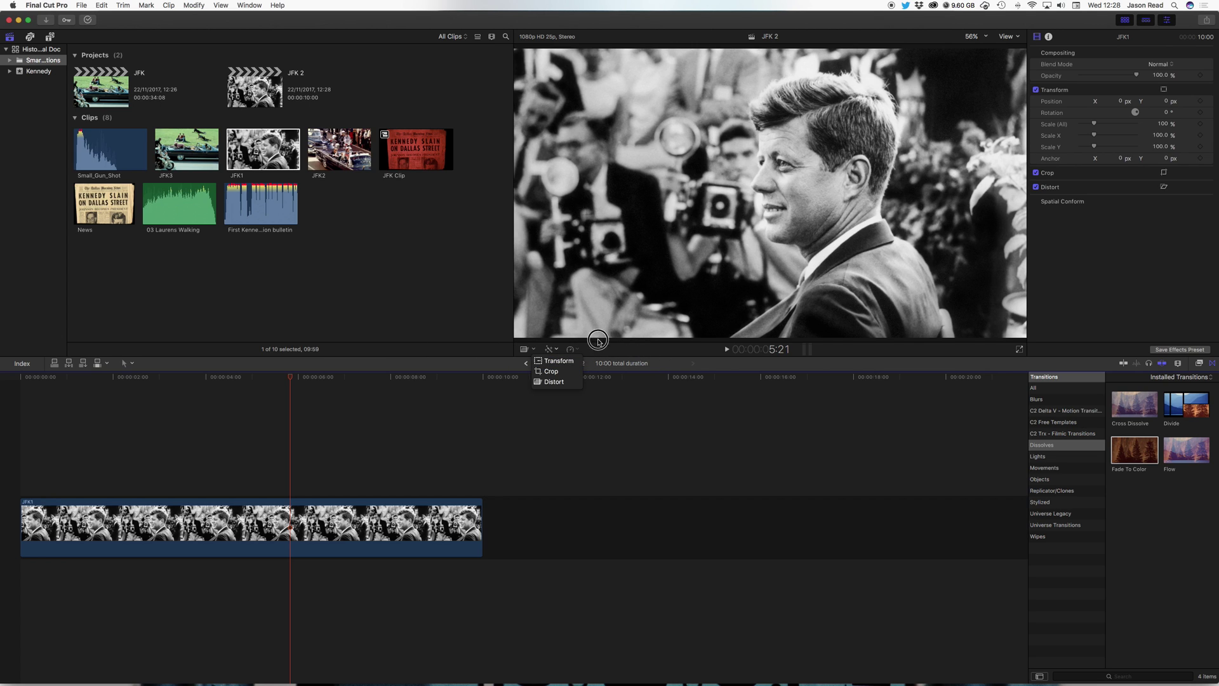
click(572, 376)
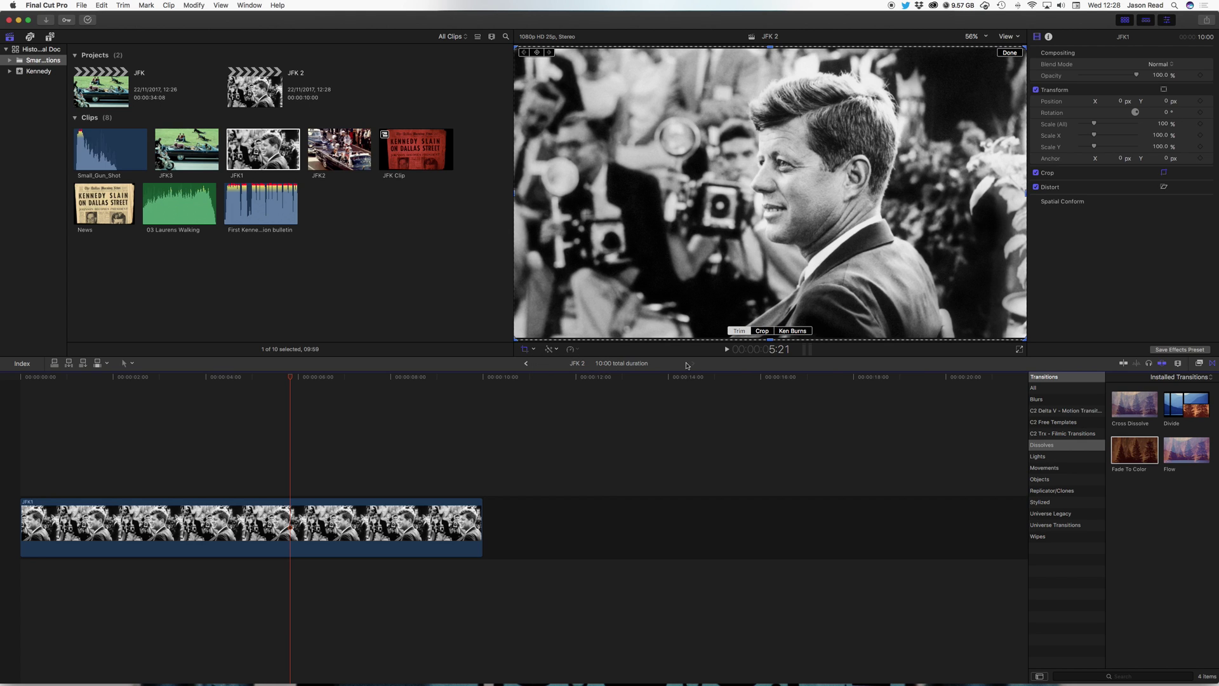
drag(776, 343, 780, 272)
drag(771, 47, 771, 97)
click(1009, 54)
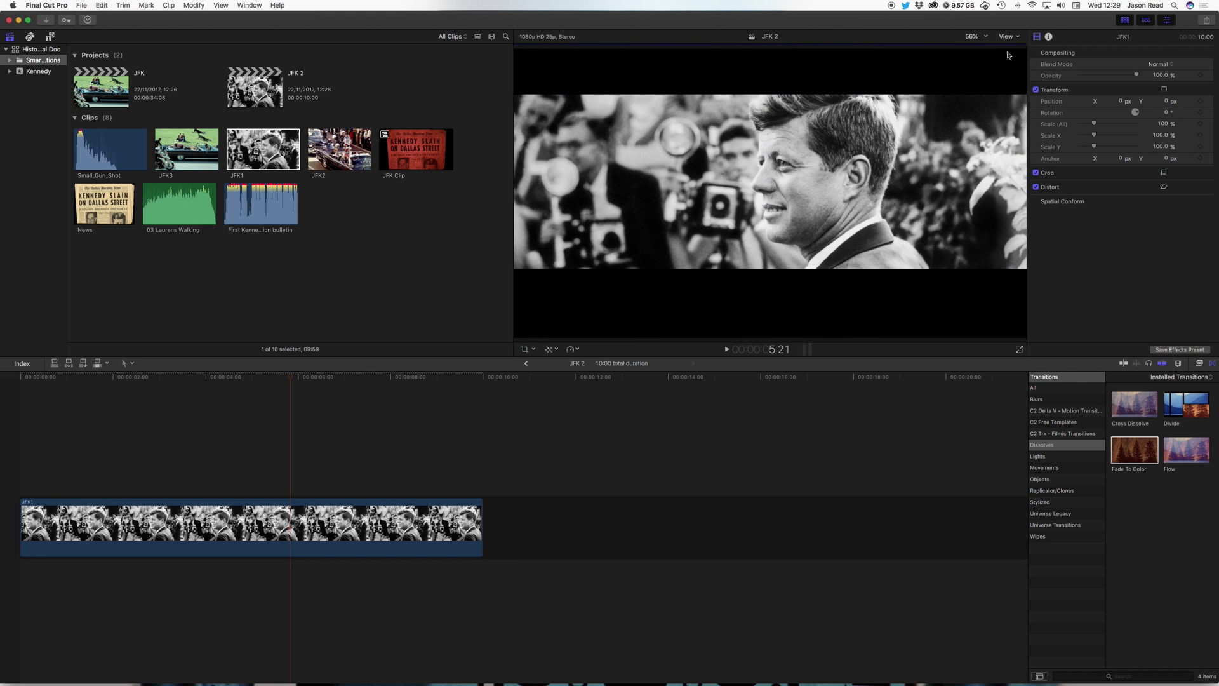
key(super+z)
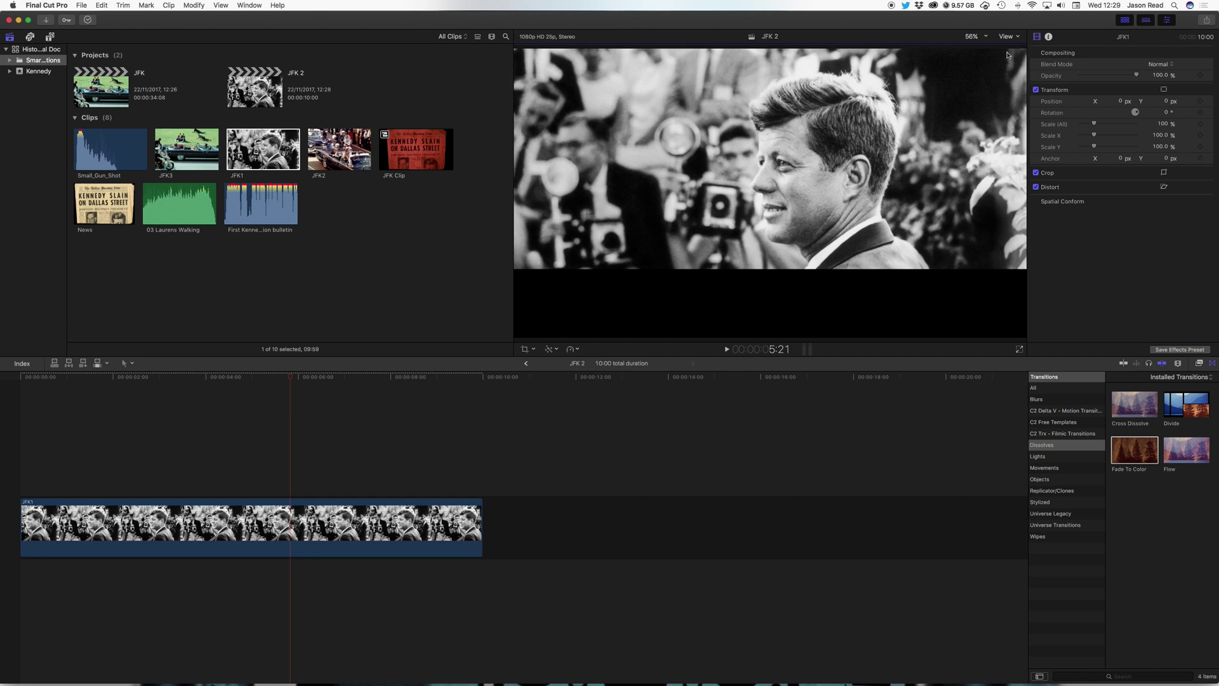
key(super+z)
Trim the bottom edge and the upper-left corner of the JFK1 picture inward around Kennedy
click(533, 349)
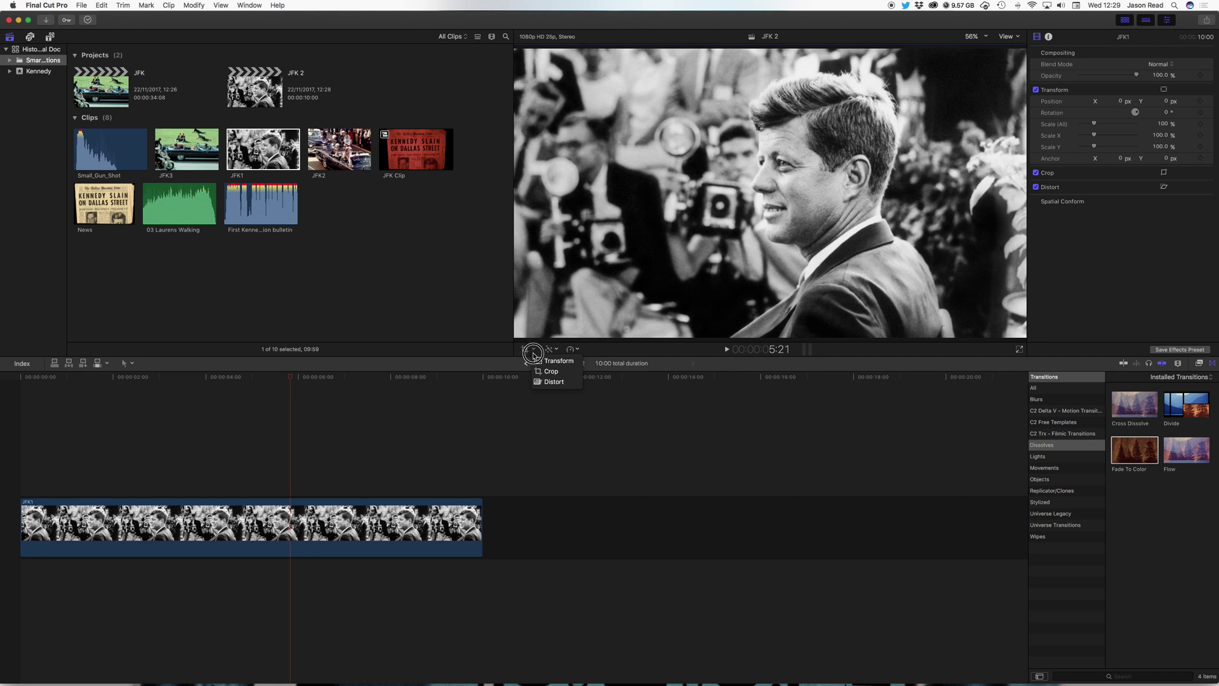
click(548, 372)
drag(769, 341, 776, 272)
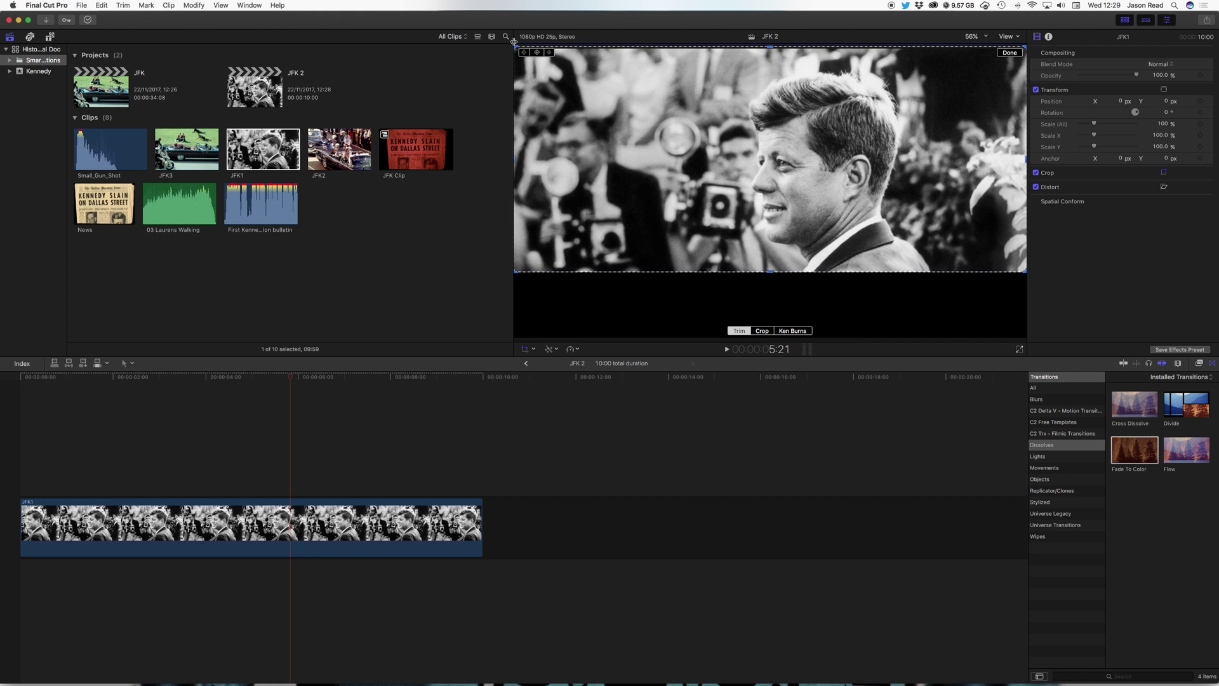
drag(515, 47, 677, 110)
click(1013, 53)
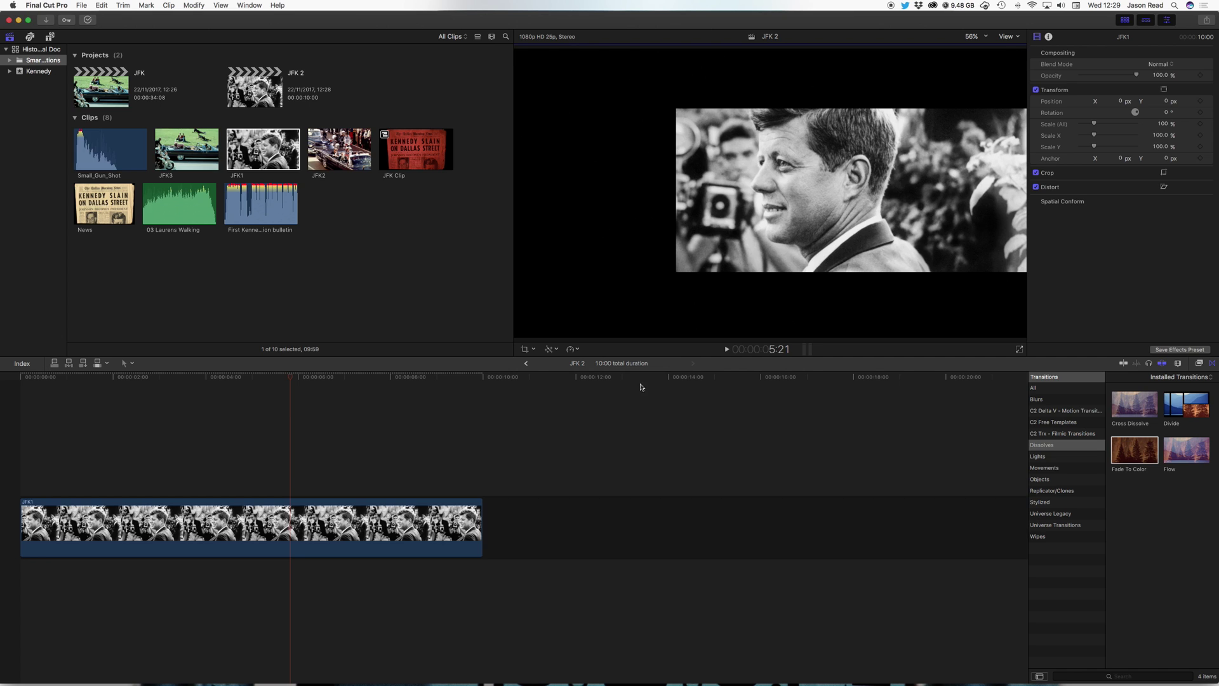
Try the Crop mode on JFK1 so the cropped area fills the frame, and undo it together with the earlier trims
click(388, 383)
click(411, 494)
click(531, 349)
click(579, 369)
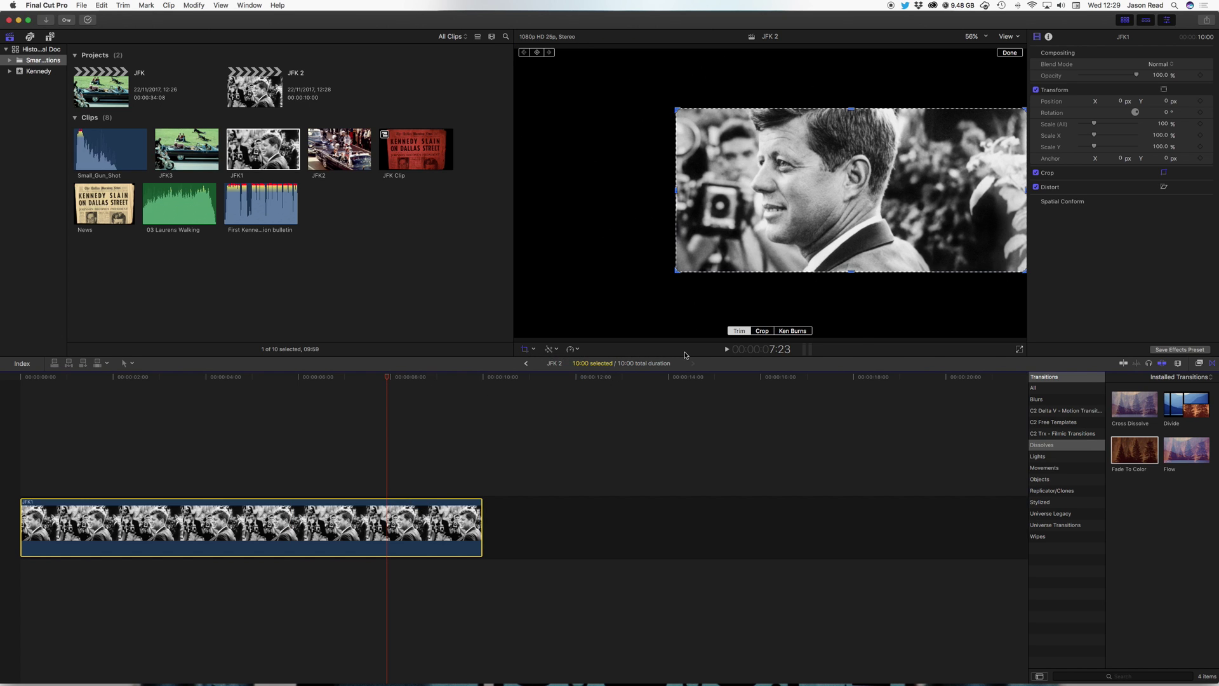
click(762, 332)
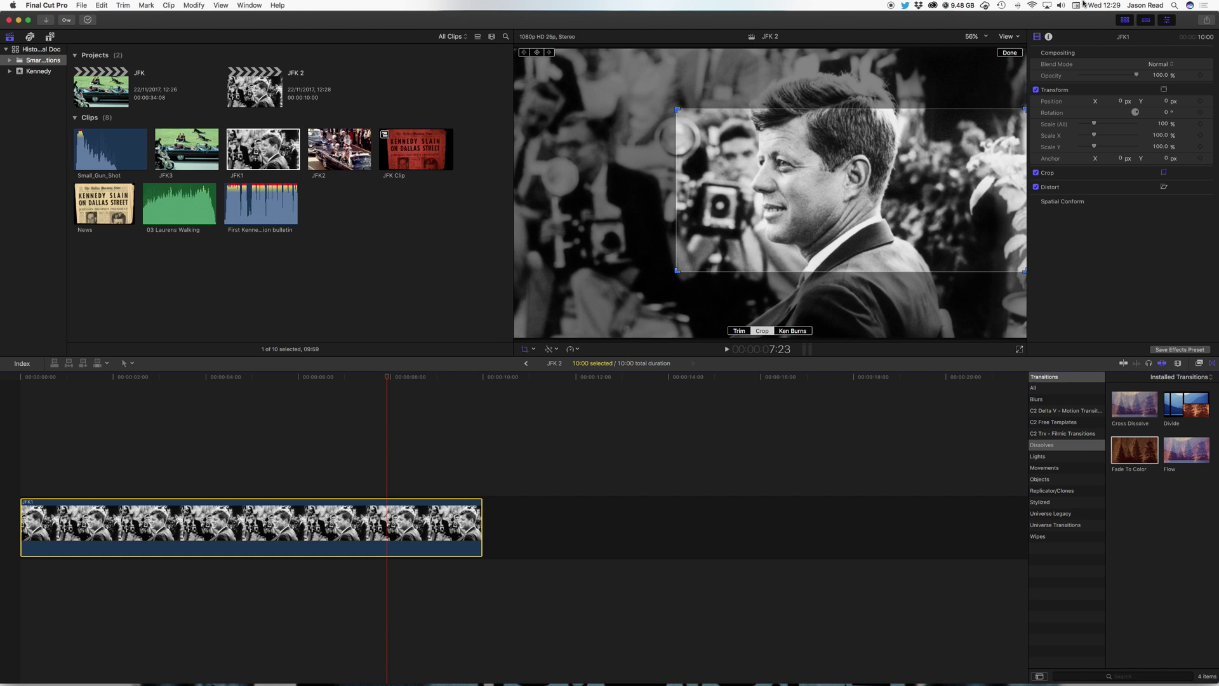
click(1012, 53)
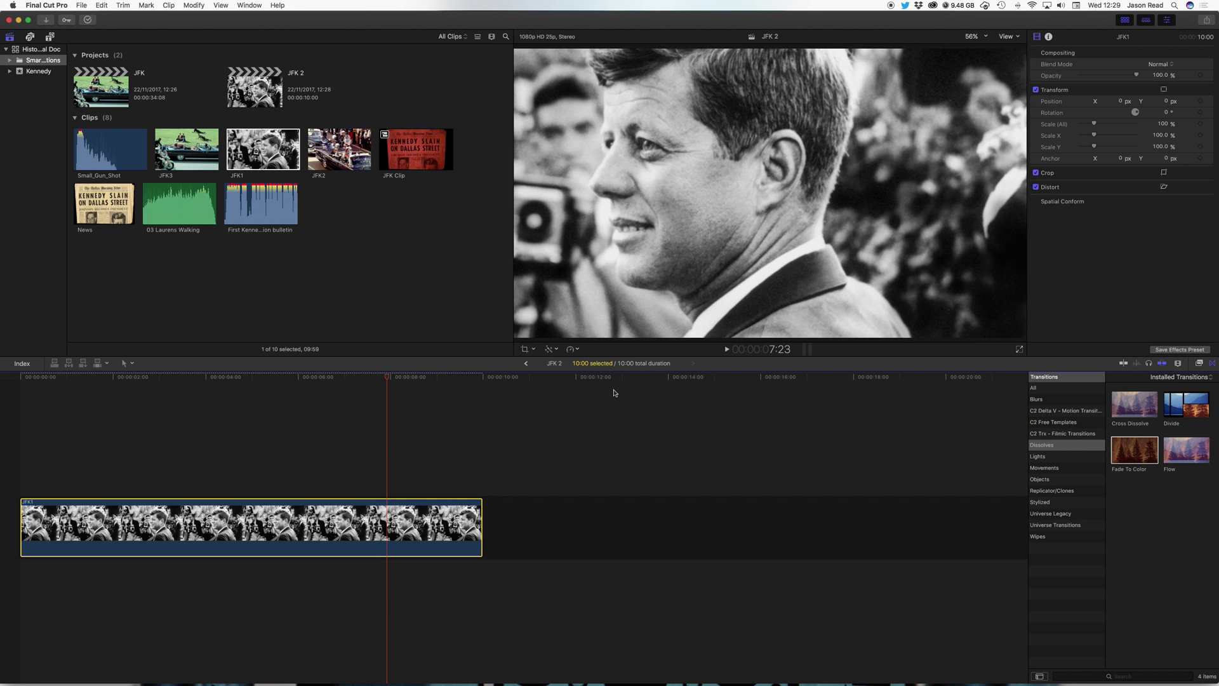
key(super+z)
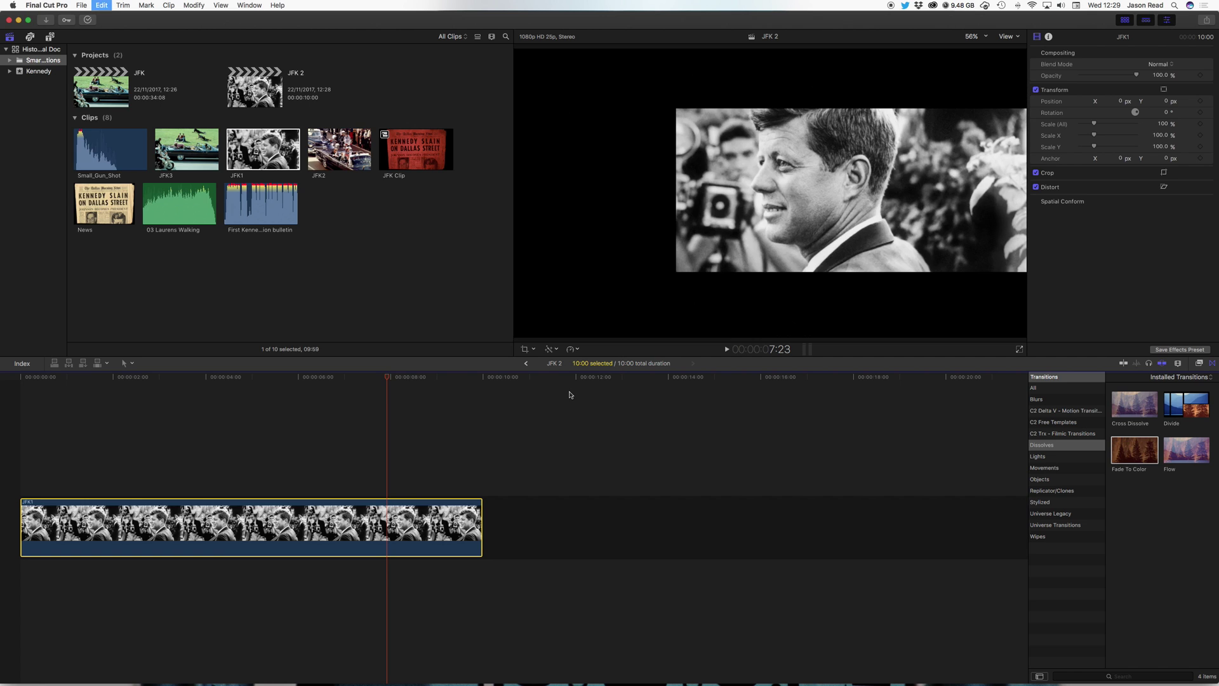
key(super+shift+z)
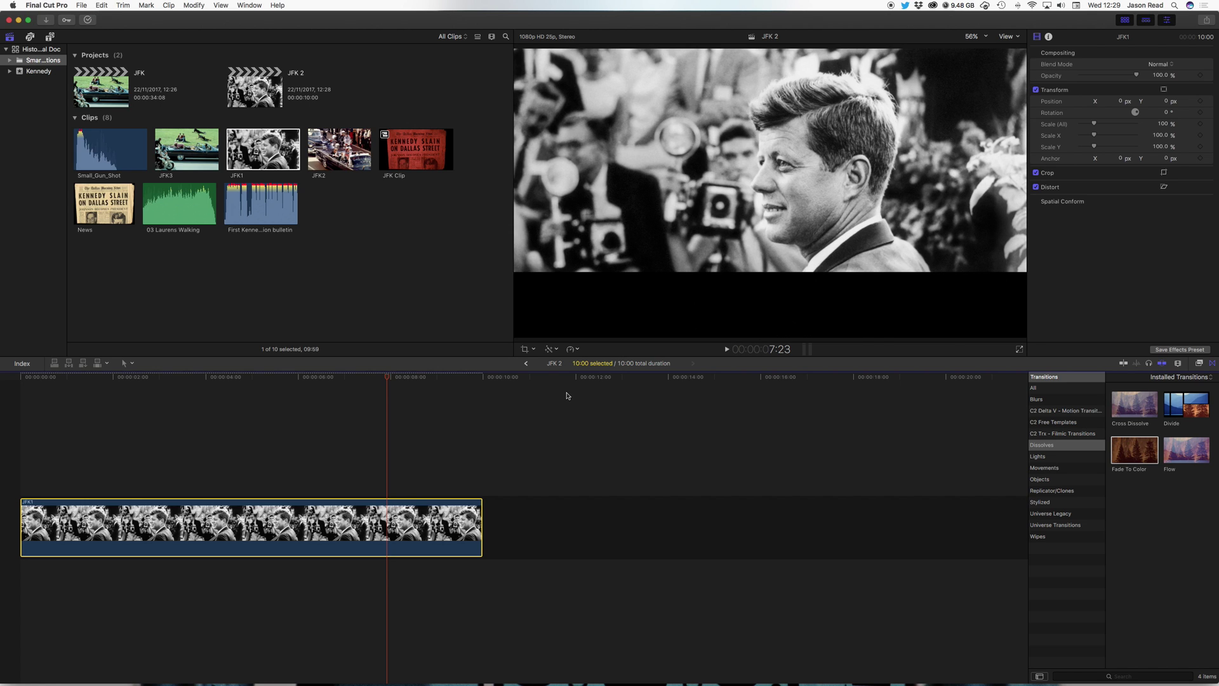
Apply Ken Burns to JFK1 with a nearly full-picture start frame and a smaller end frame centred near Kennedy's face
click(528, 350)
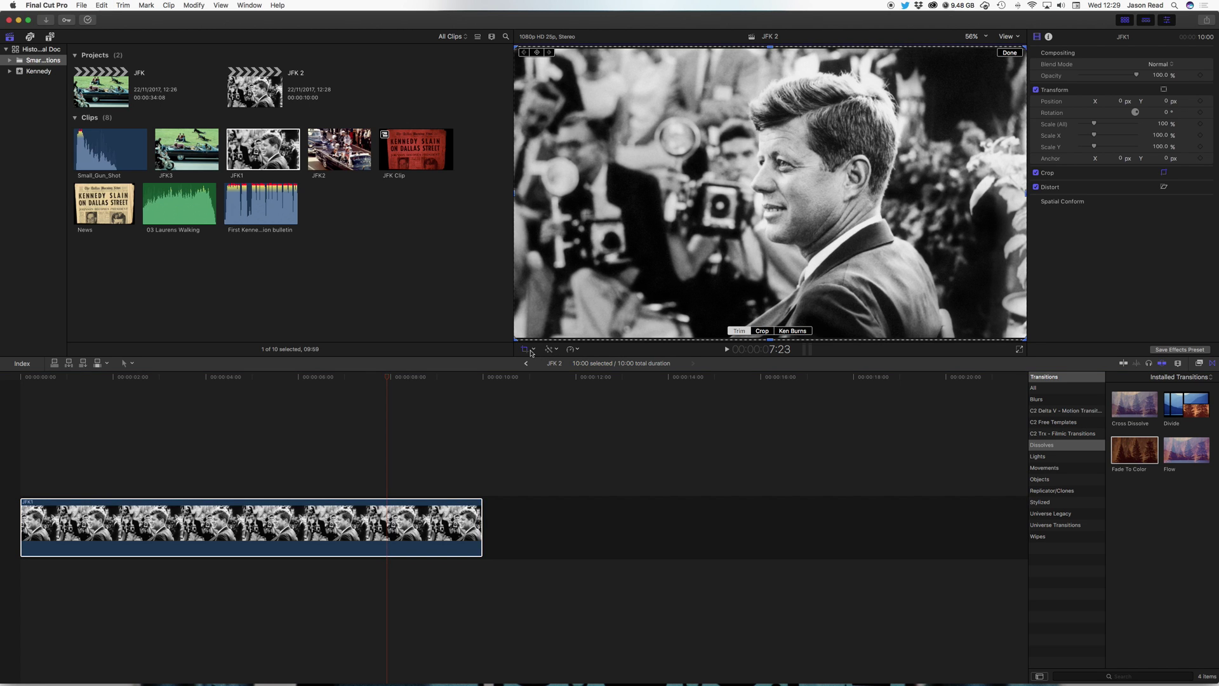
click(792, 331)
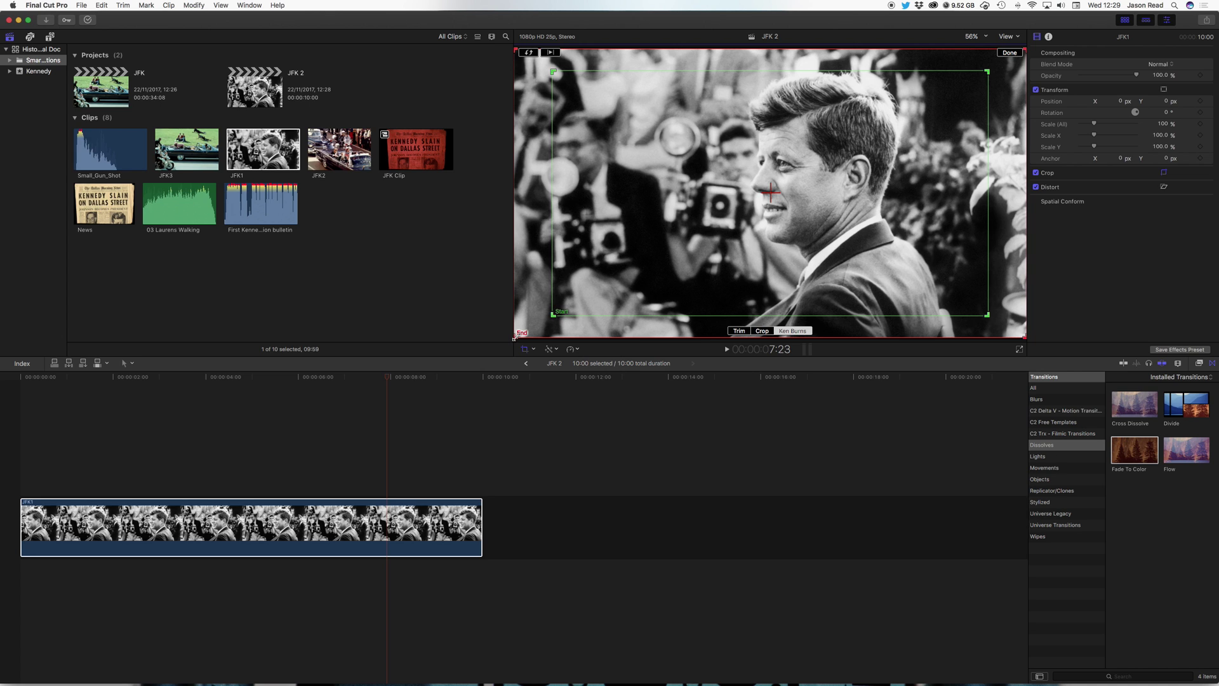
drag(554, 316, 526, 330)
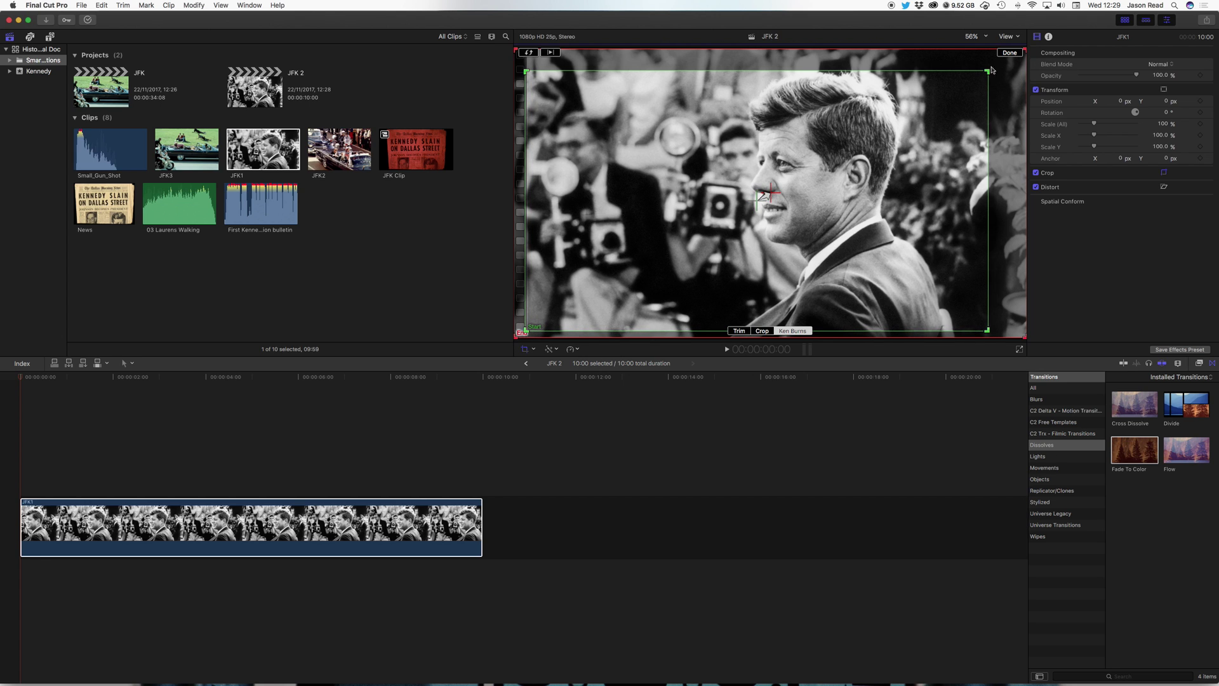
drag(985, 71, 1027, 49)
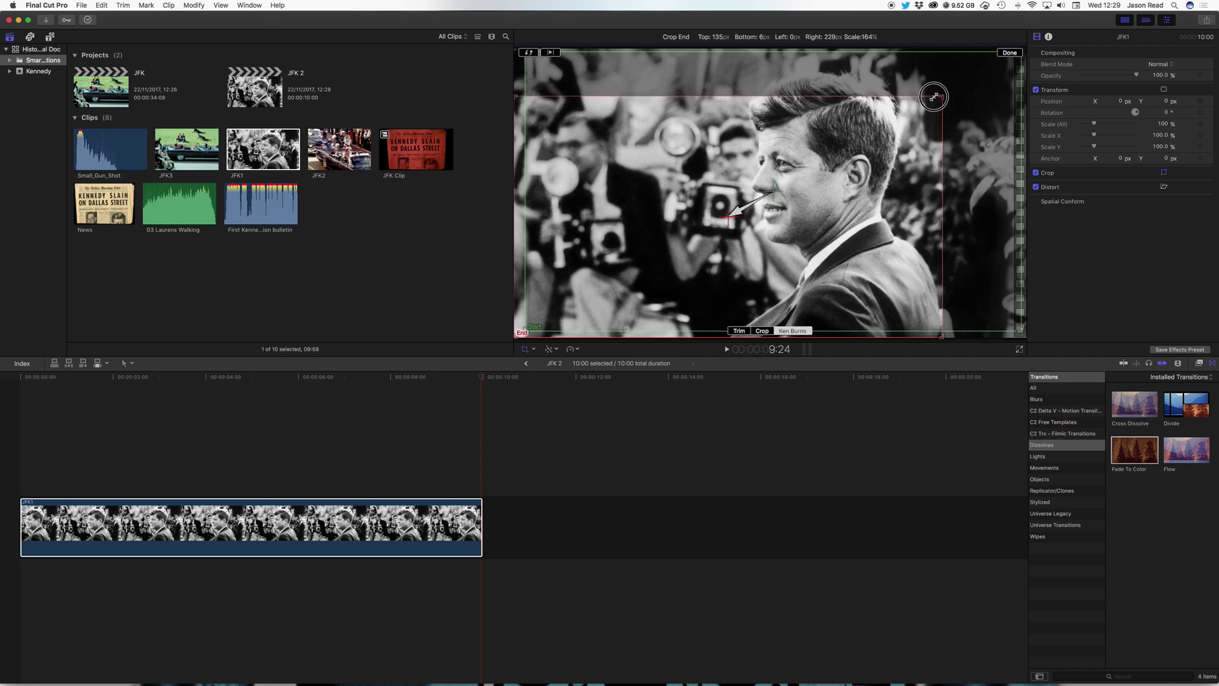
drag(813, 208, 878, 172)
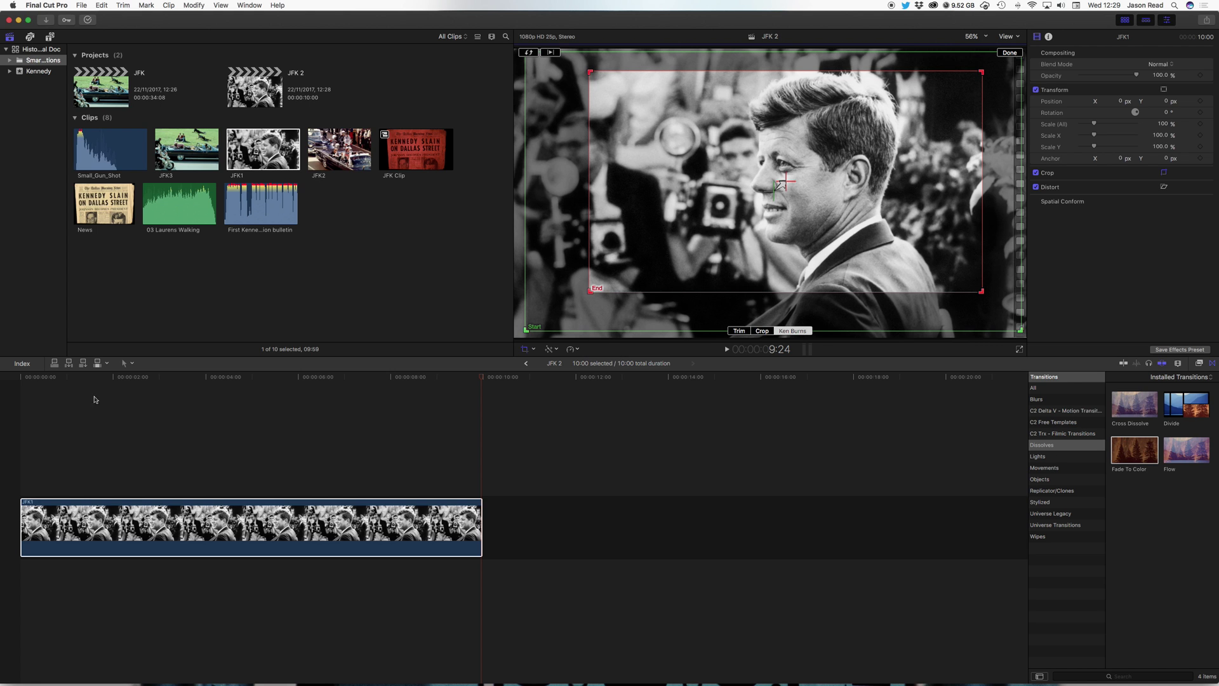
Play the Ken Burns move on JFK1 from the start of the timeline
click(8, 380)
key(space)
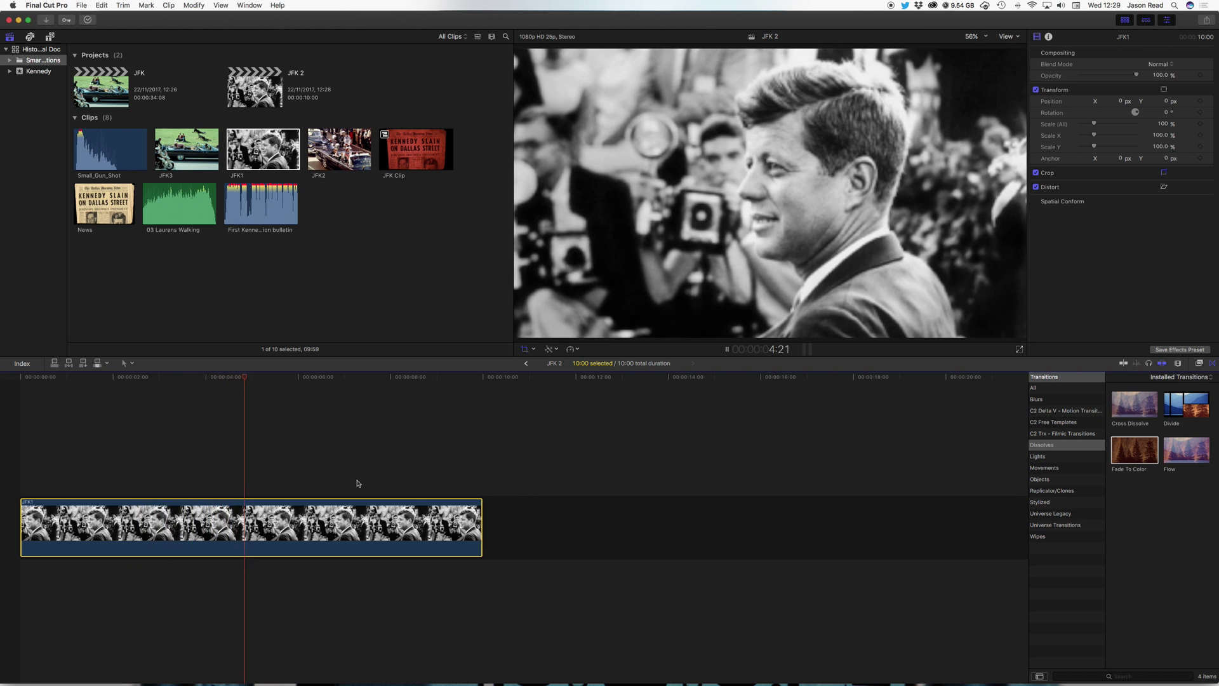
key(space)
Shorten JFK1 to 6:13 by trimming its end, and play the faster Ken Burns move from the start
drag(482, 539, 320, 538)
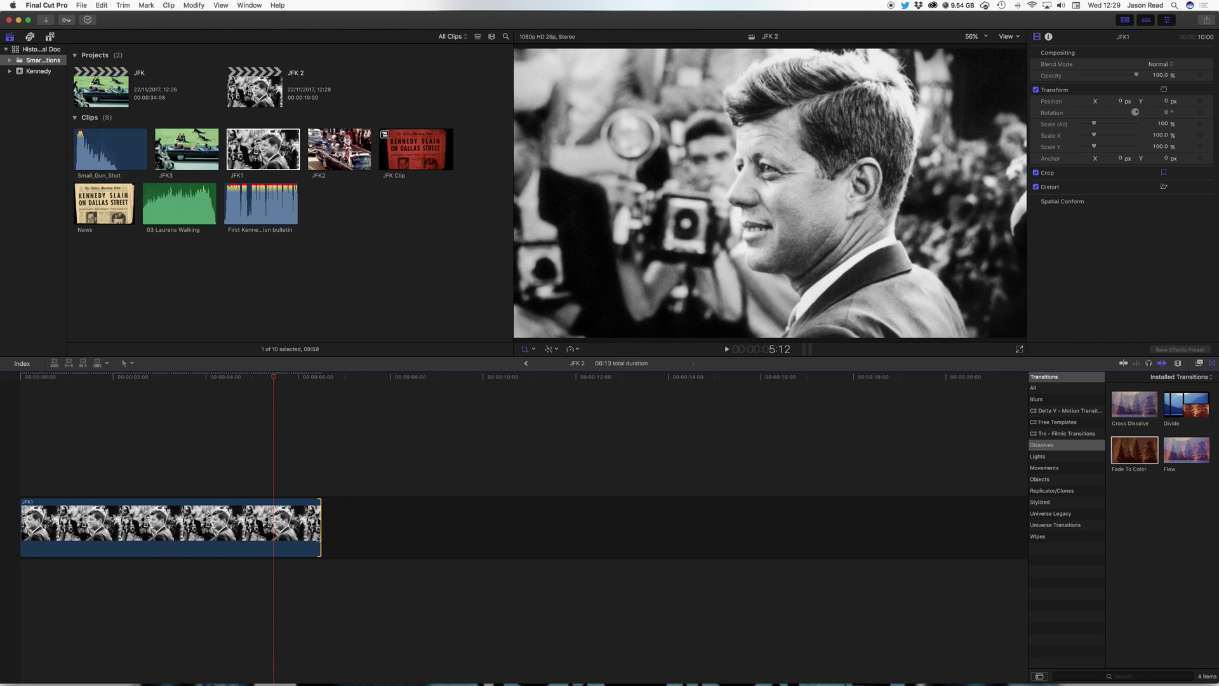
click(8, 378)
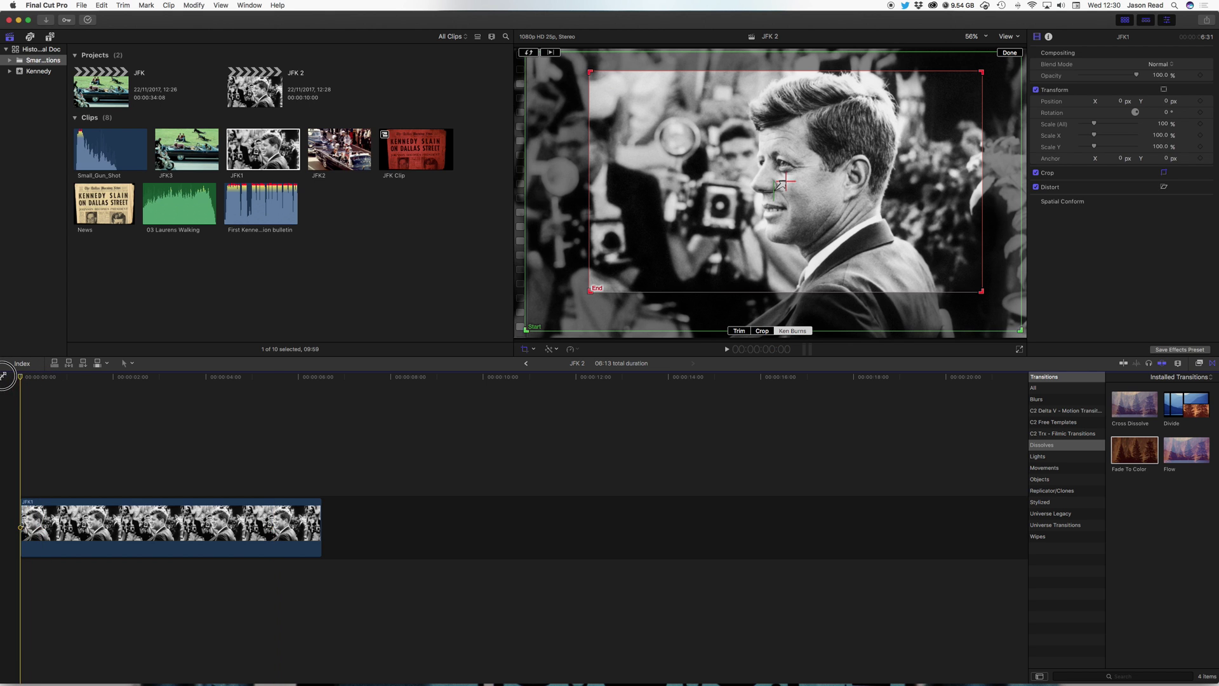
key(space)
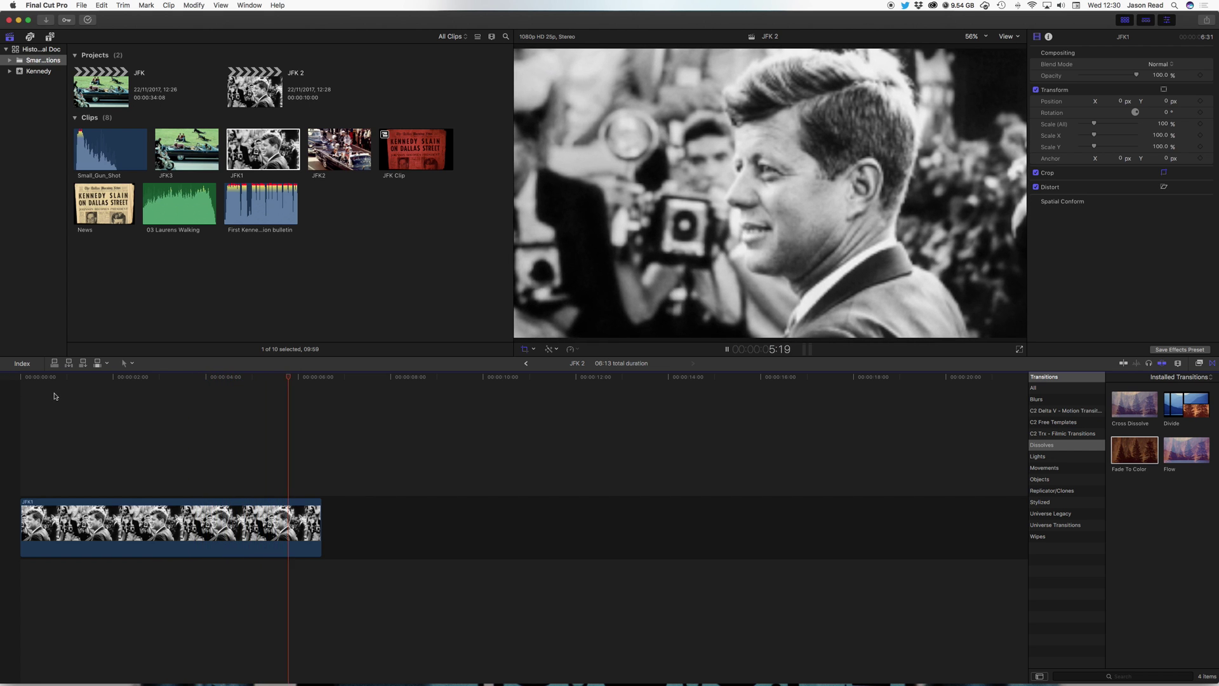
Append the selected four-second range of JFK2 after JFK1 and select it in the timeline for cropping
click(337, 162)
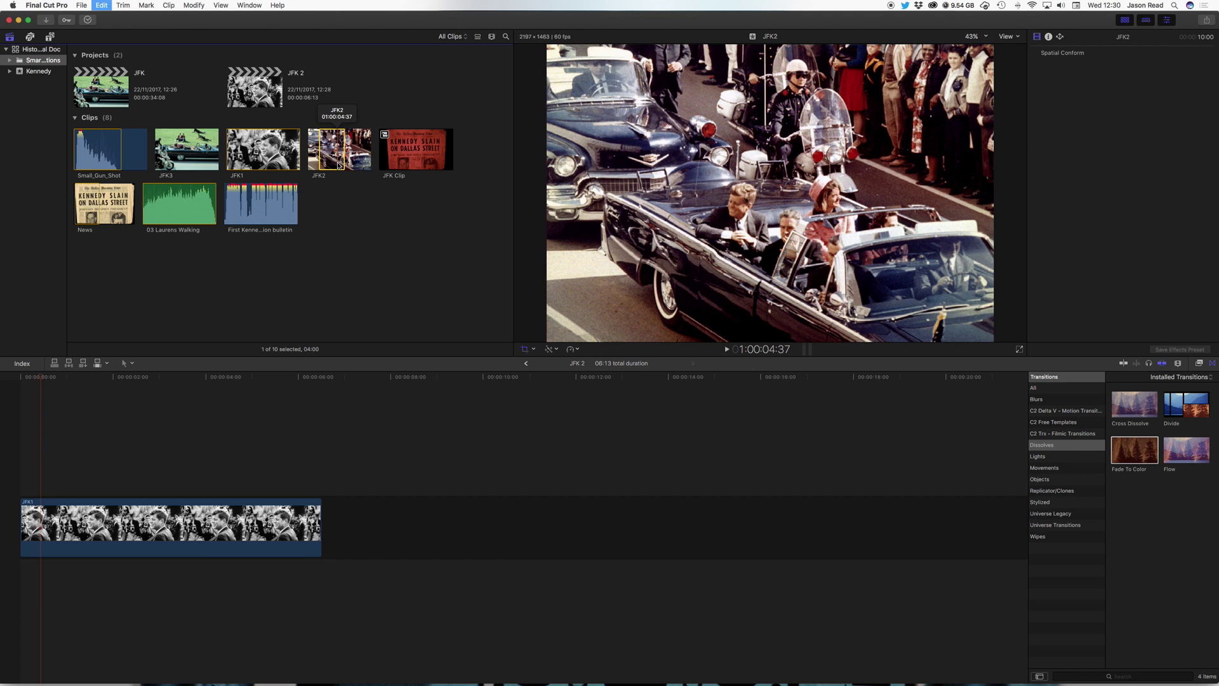
key(e)
click(325, 381)
key(space)
key(shift+c)
click(488, 538)
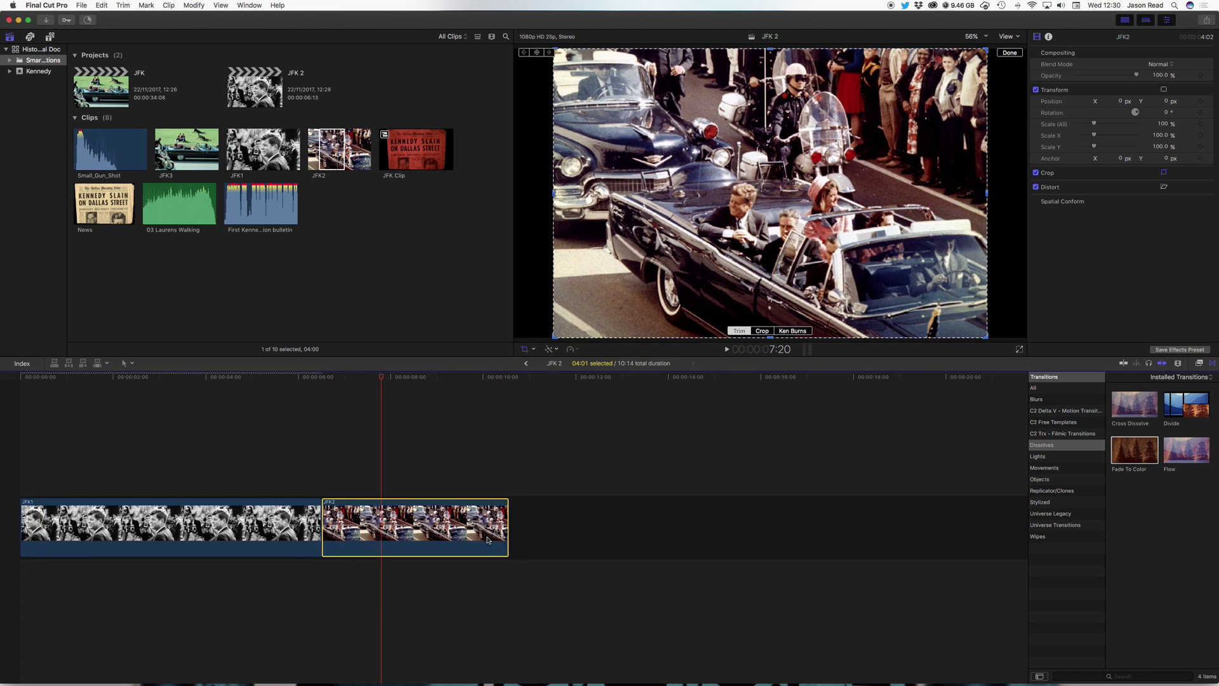
Apply Ken Burns to JFK2 with a smaller start frame around the car's passengers and a nearly full-picture end frame
click(792, 331)
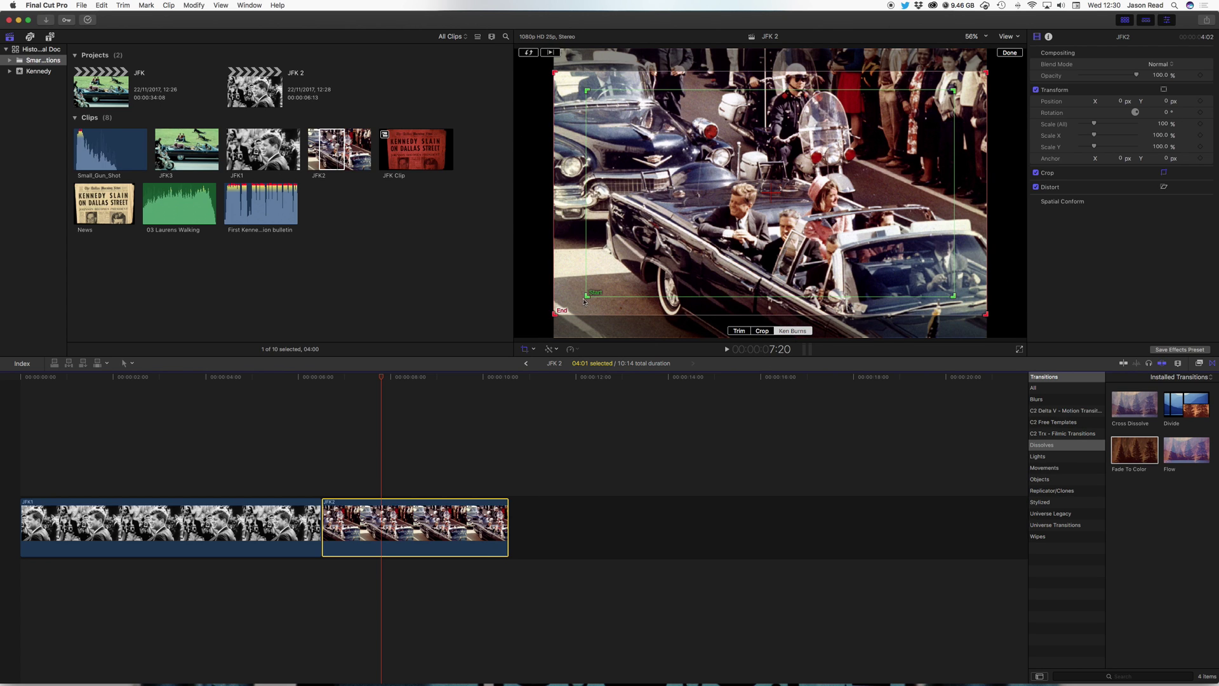
drag(587, 296, 619, 277)
drag(758, 249, 766, 266)
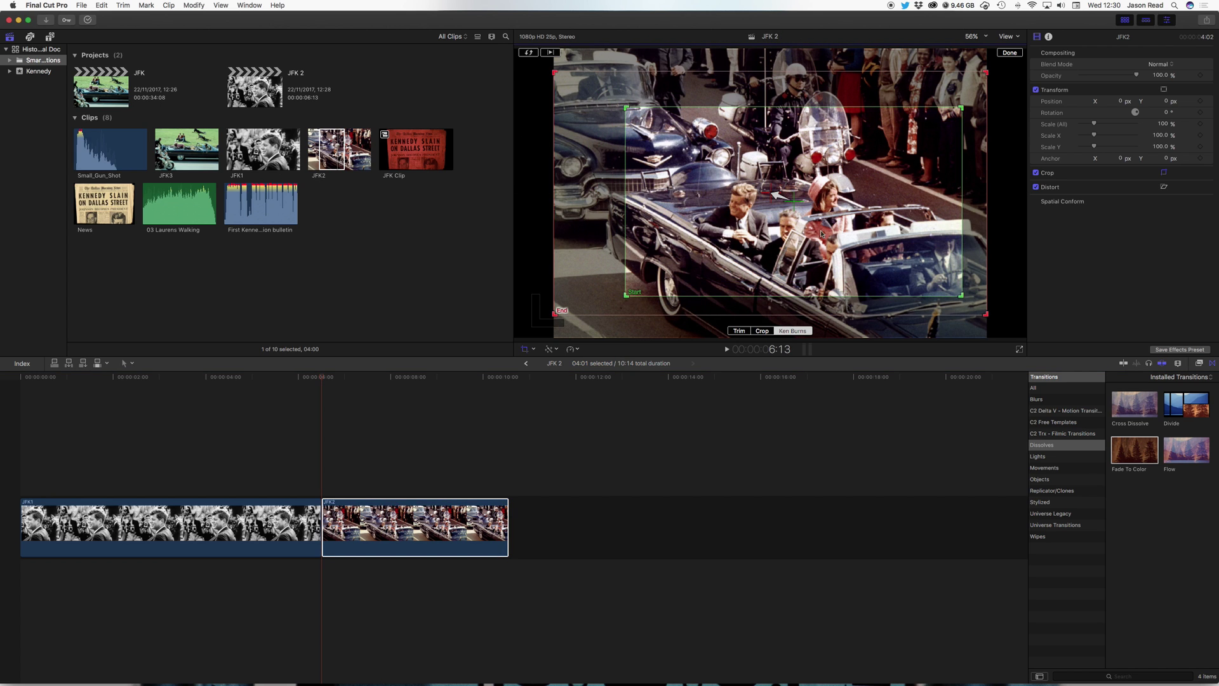
click(1009, 53)
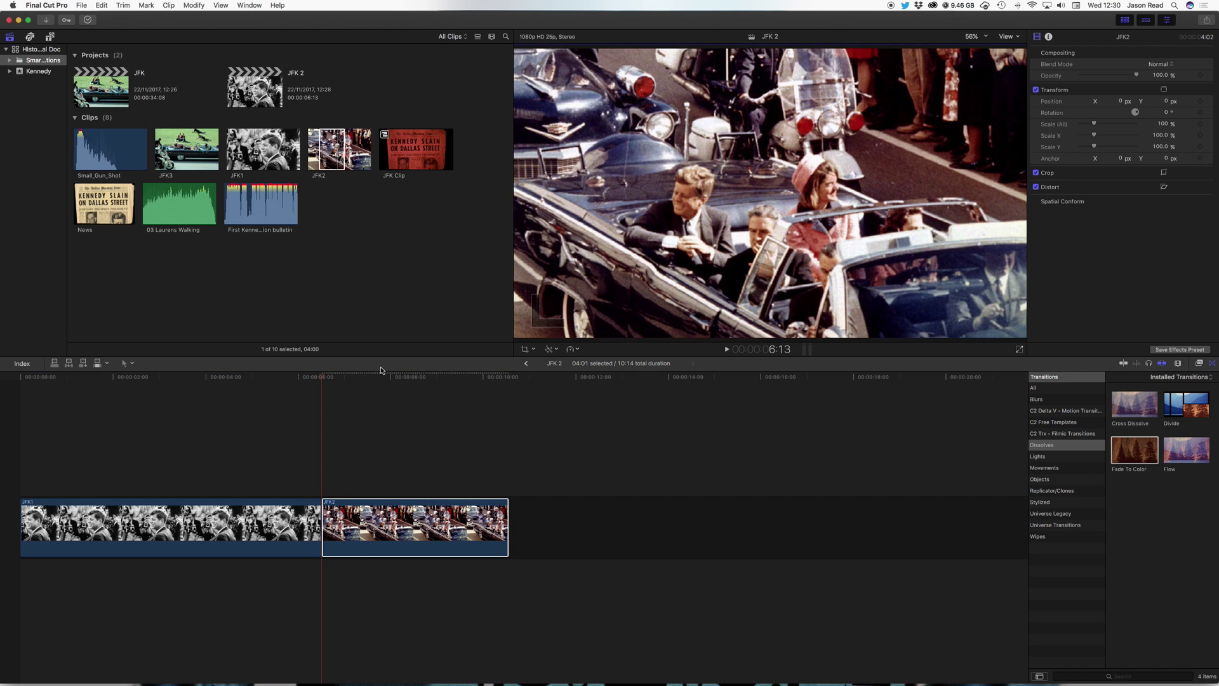
Play the Ken Burns move on JFK2 and lengthen the clip by extending its end to 12:04 on the timeline
click(303, 378)
key(space)
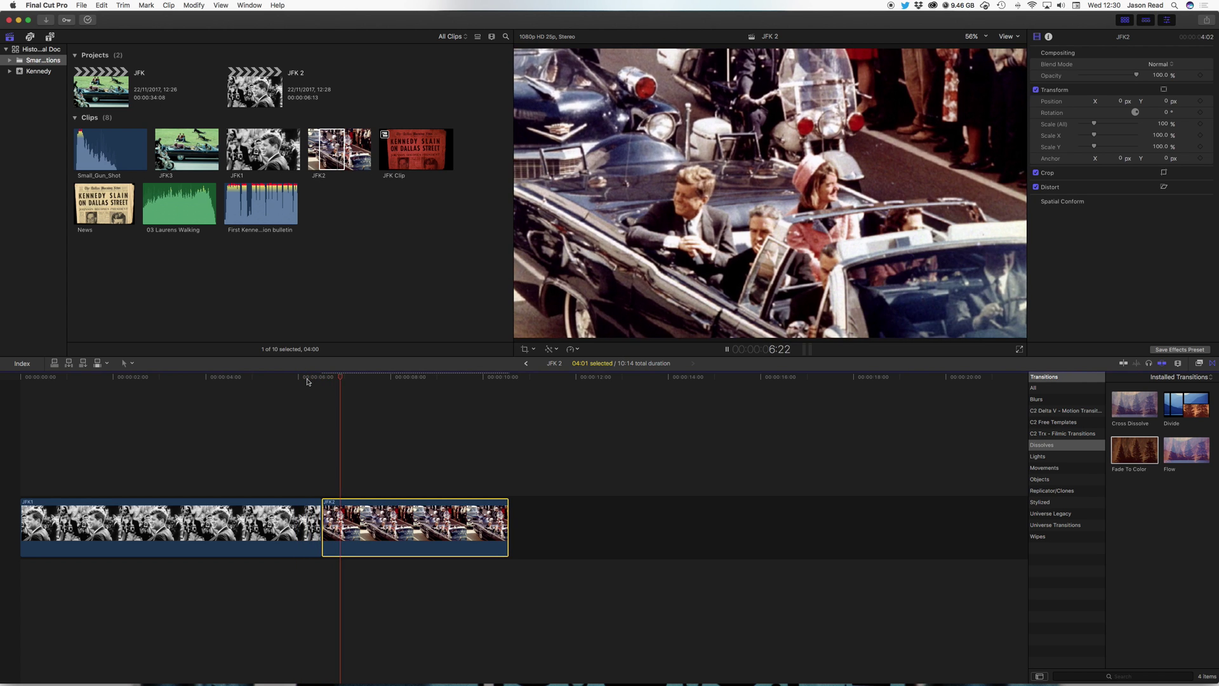
drag(508, 527, 582, 523)
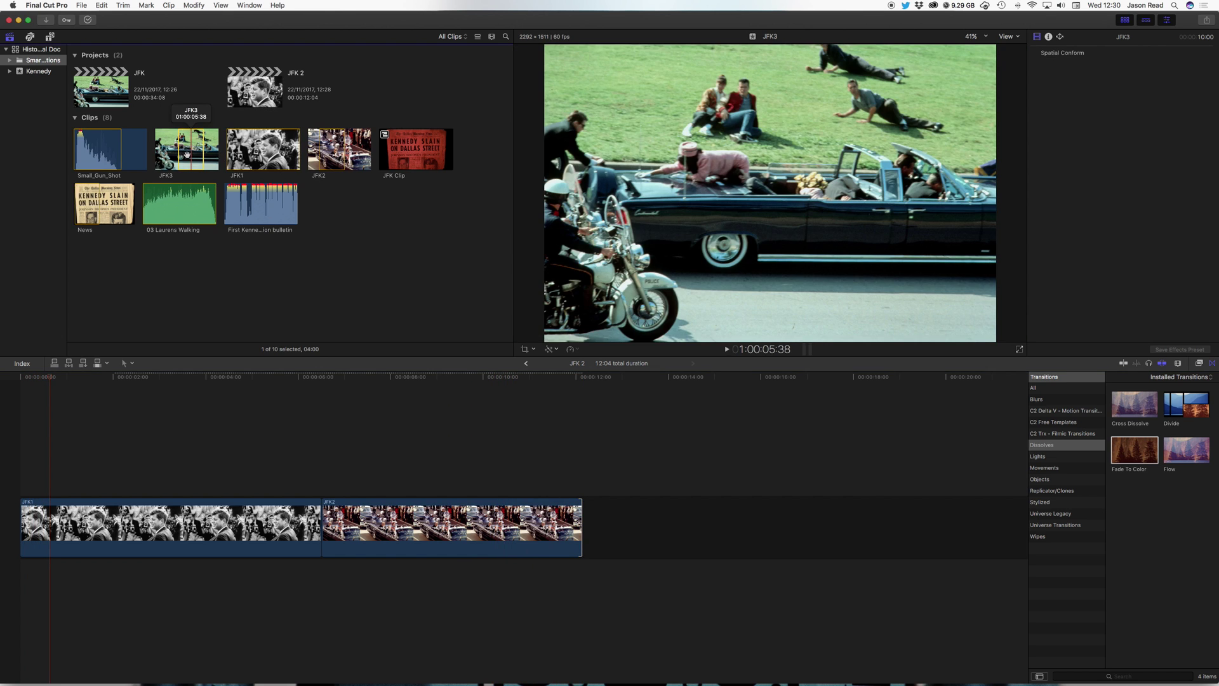
Append the selected range of JFK3 after JFK2 and extend its end to 19:17 on the timeline
key(e)
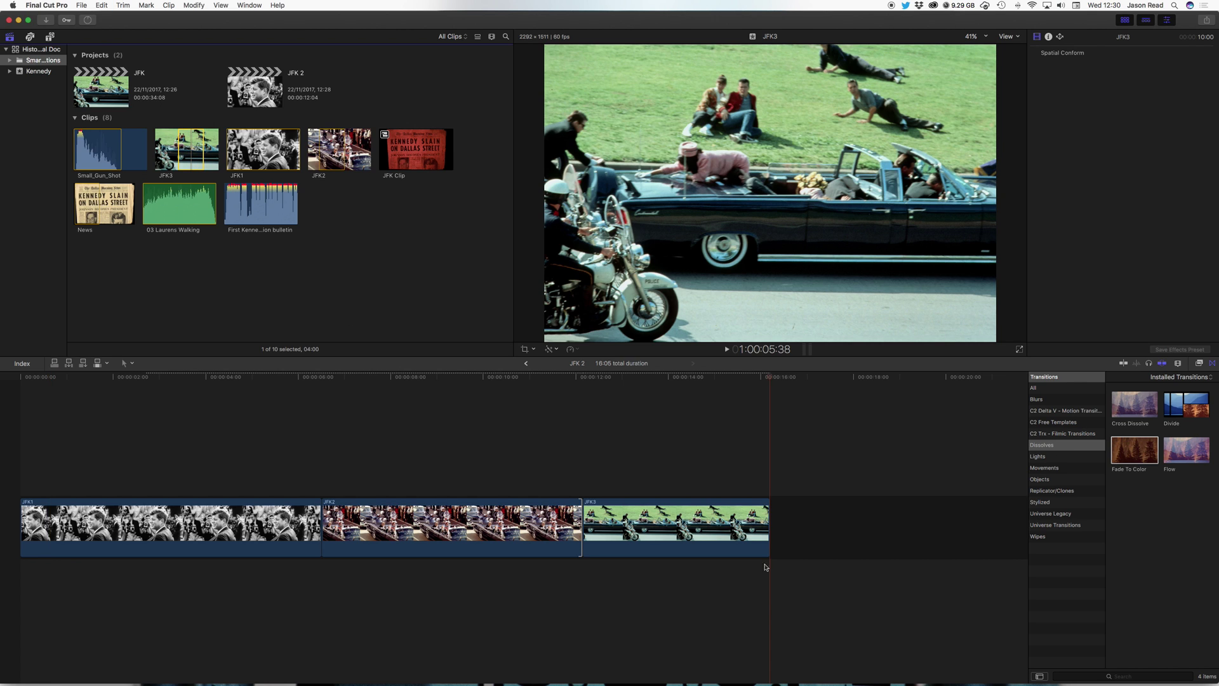
drag(768, 549, 930, 552)
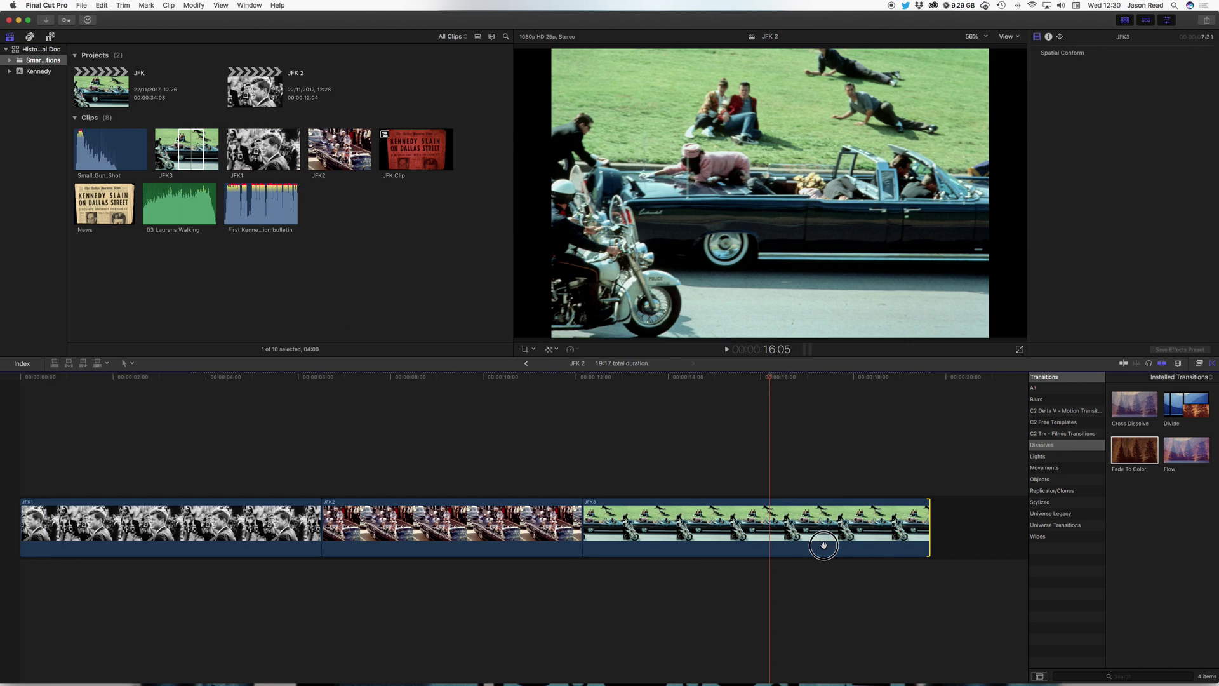
Apply Ken Burns to JFK3 with a nearly full-picture start frame and a smaller end frame around the rear half of the car
click(529, 350)
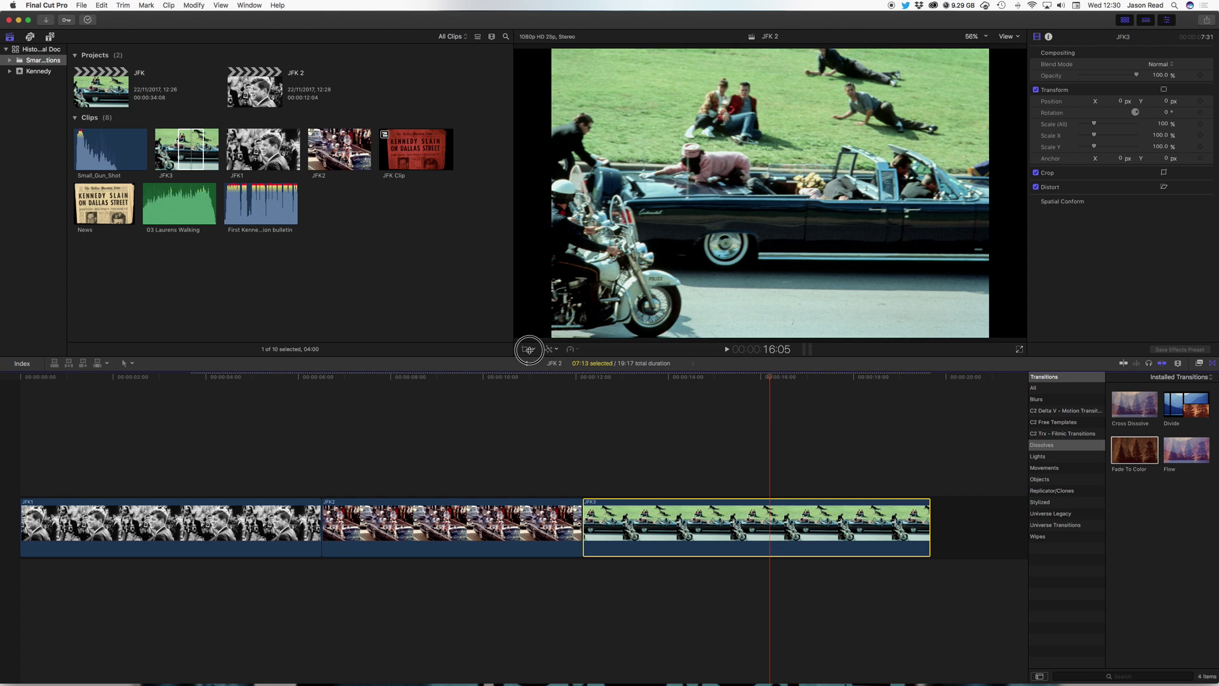
click(792, 331)
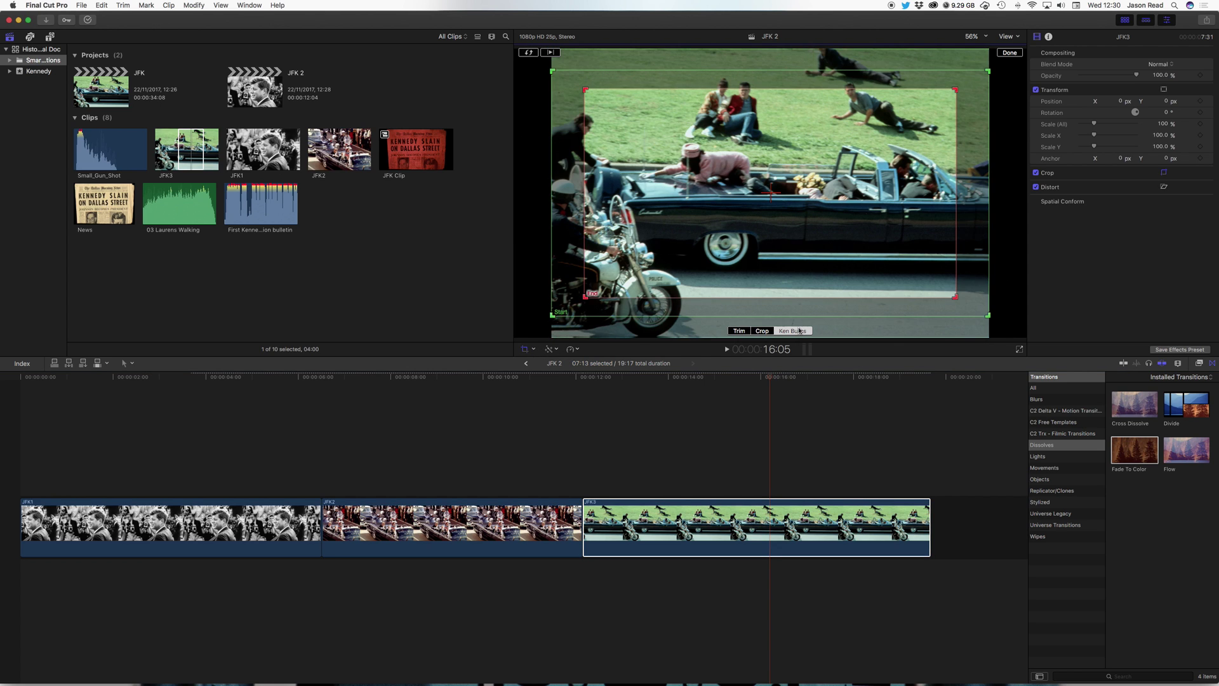
drag(586, 296, 703, 260)
drag(835, 209, 774, 226)
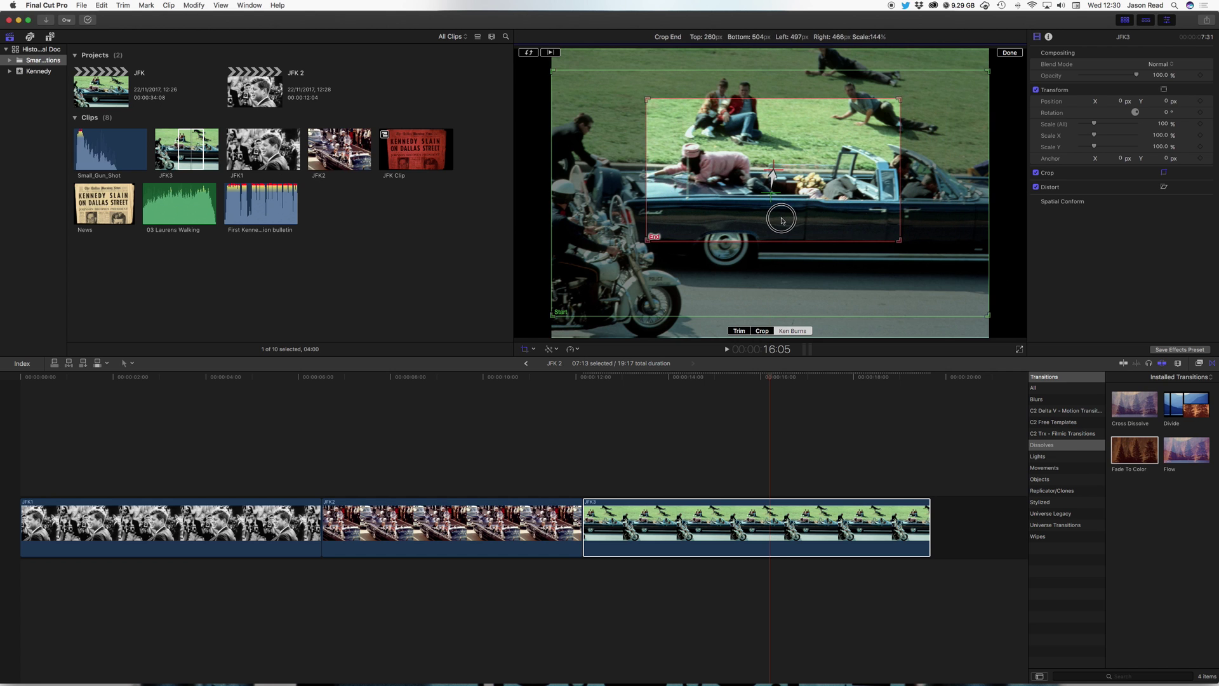
click(1009, 54)
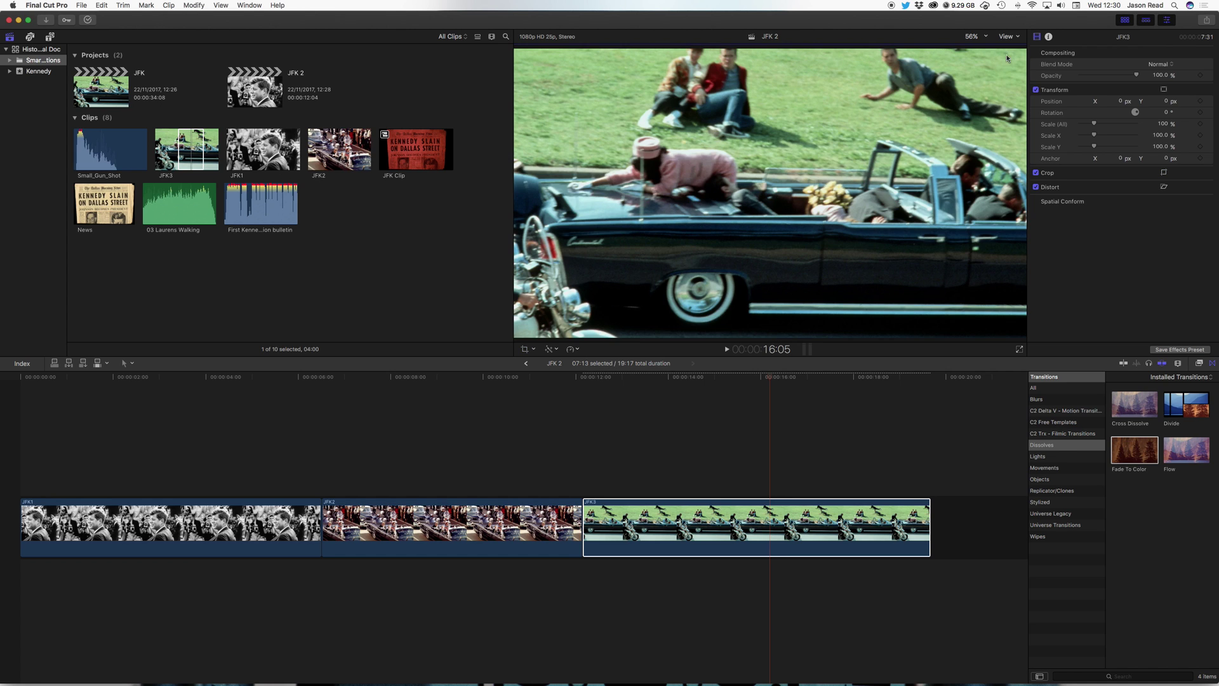
Play the Ken Burns move on JFK3 from the beginning of the clip
click(571, 379)
key(space)
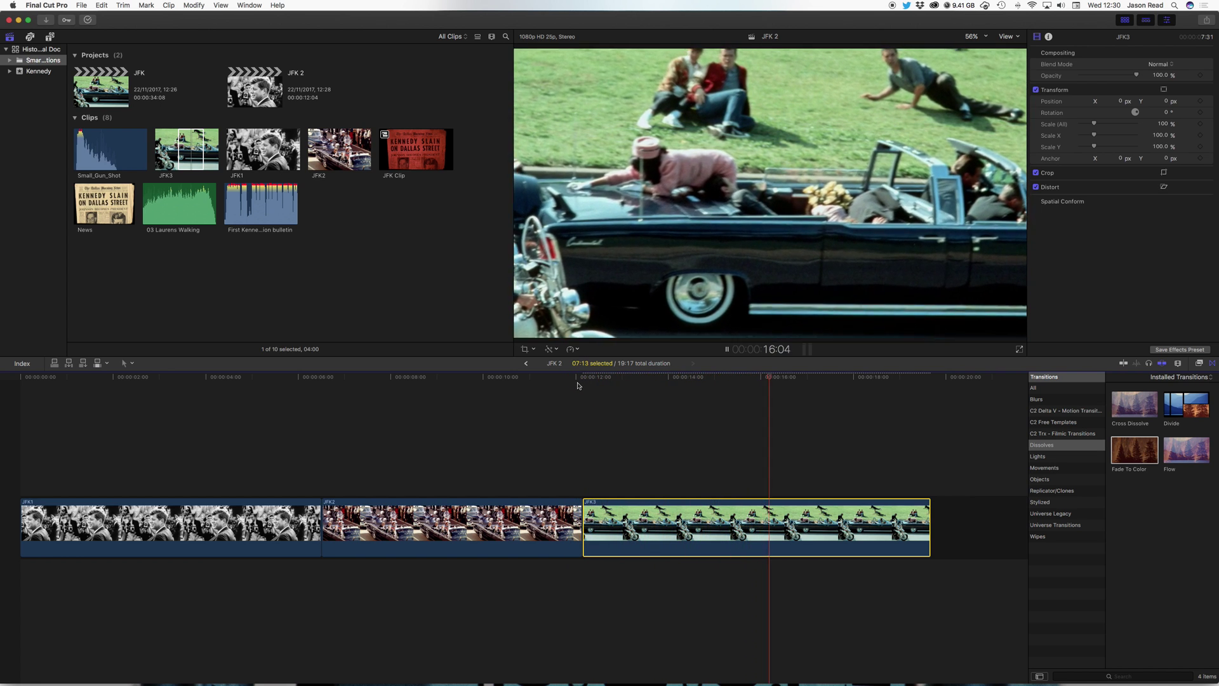
key(space)
Add the whole News clip to the end of the timeline, directly after JFK3
click(104, 199)
drag(105, 199, 906, 448)
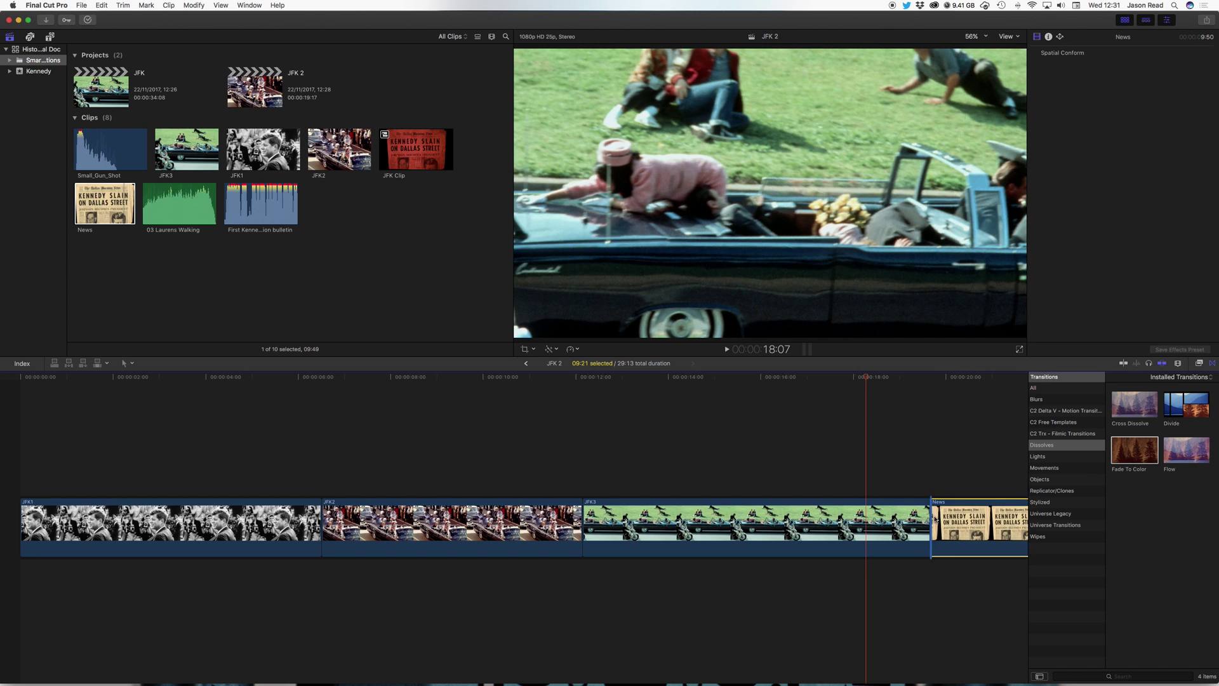
scroll(906, 447, right, 10)
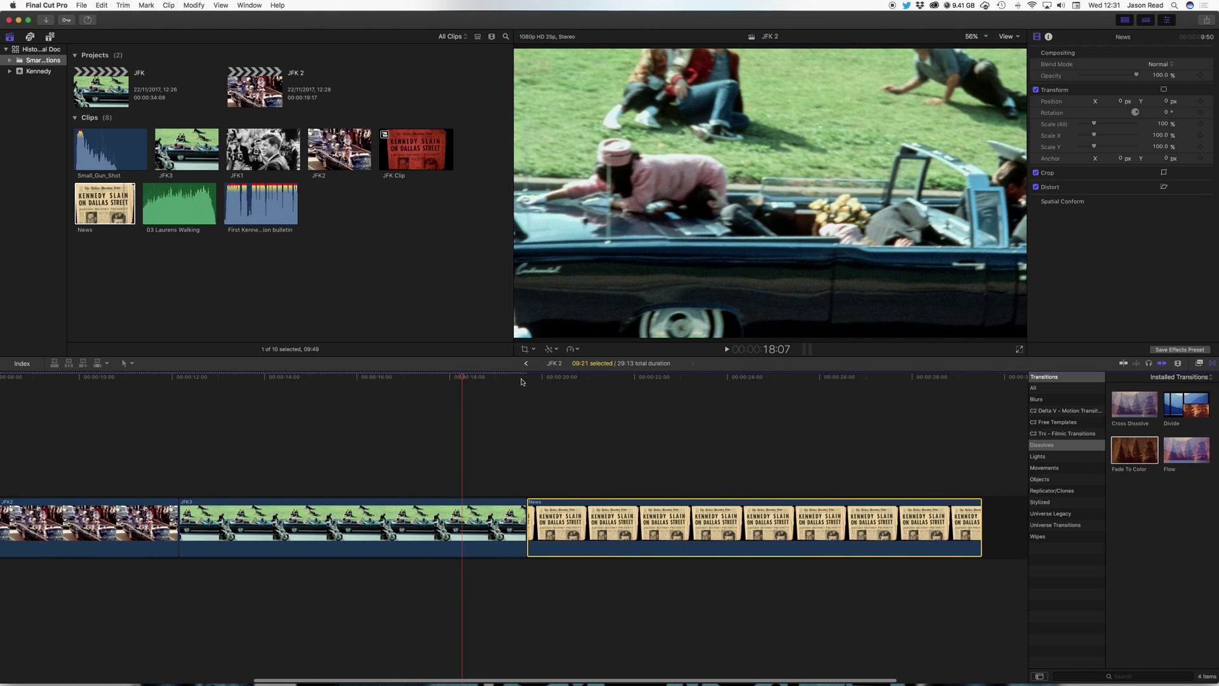
Play the cut from JFK3 into News and park the playhead at 21:04
click(523, 379)
key(space)
drag(540, 379, 523, 400)
key(space)
key(space)
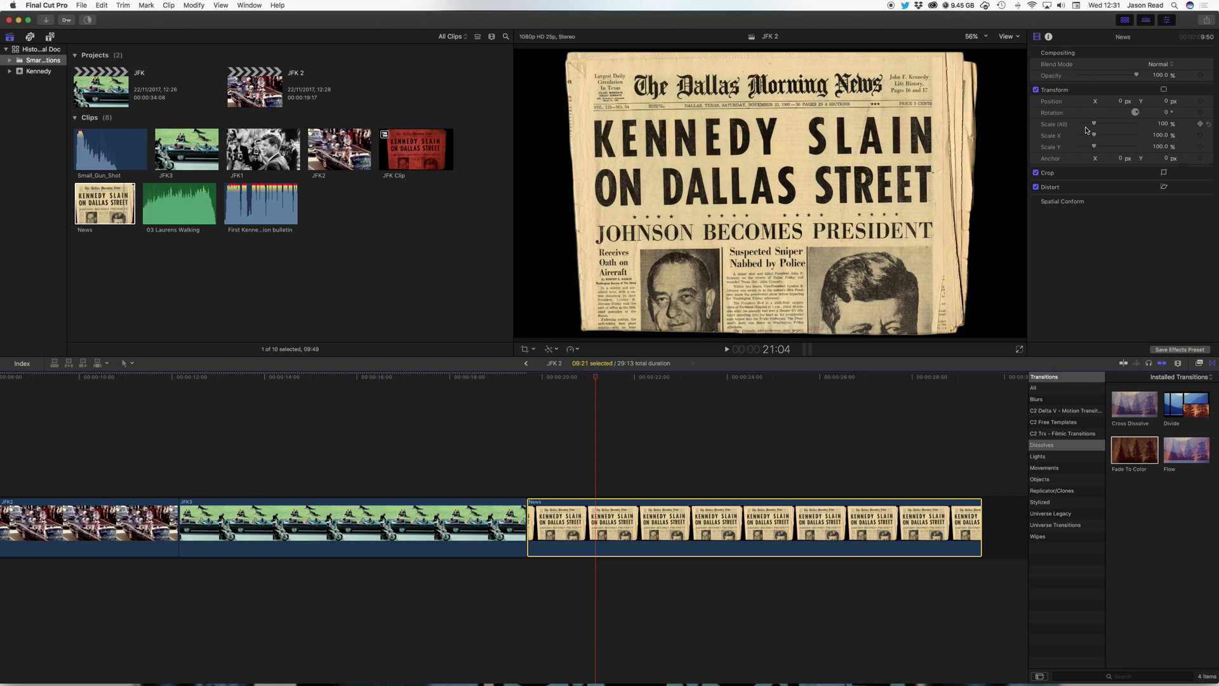
Scale News to 79%, rotate it 11.4°, and add keyframes for rotation and overall scale at 21:04
drag(1095, 124, 1140, 113)
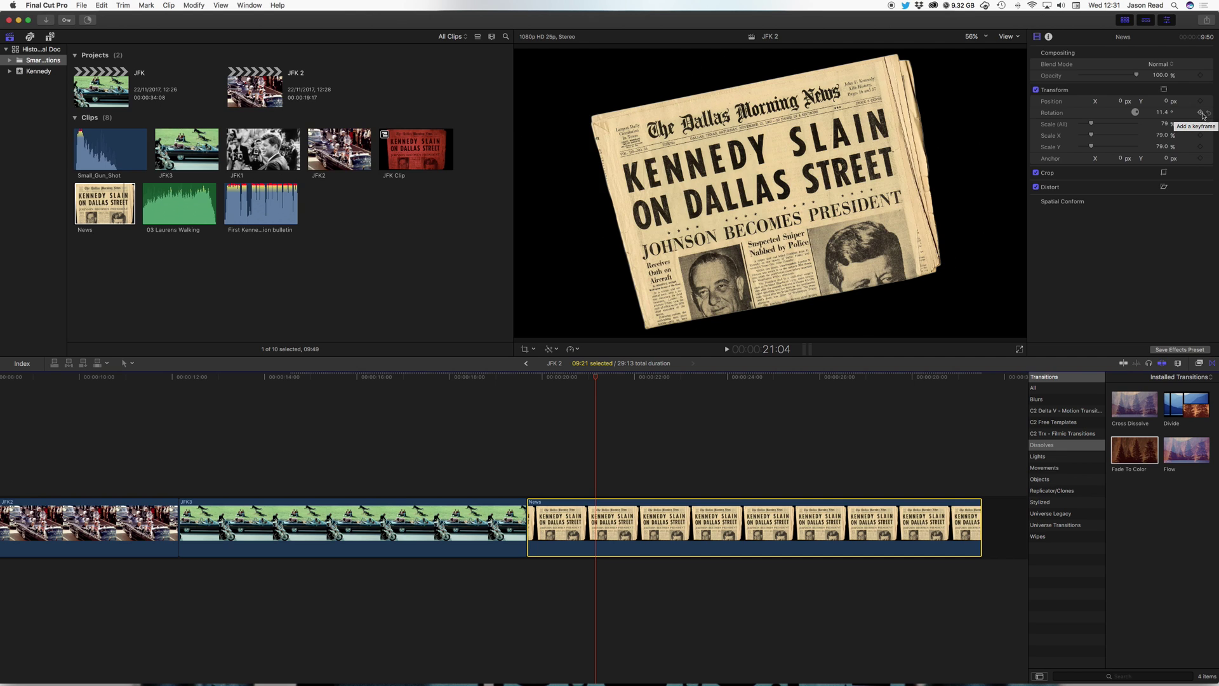
click(1201, 113)
click(1201, 124)
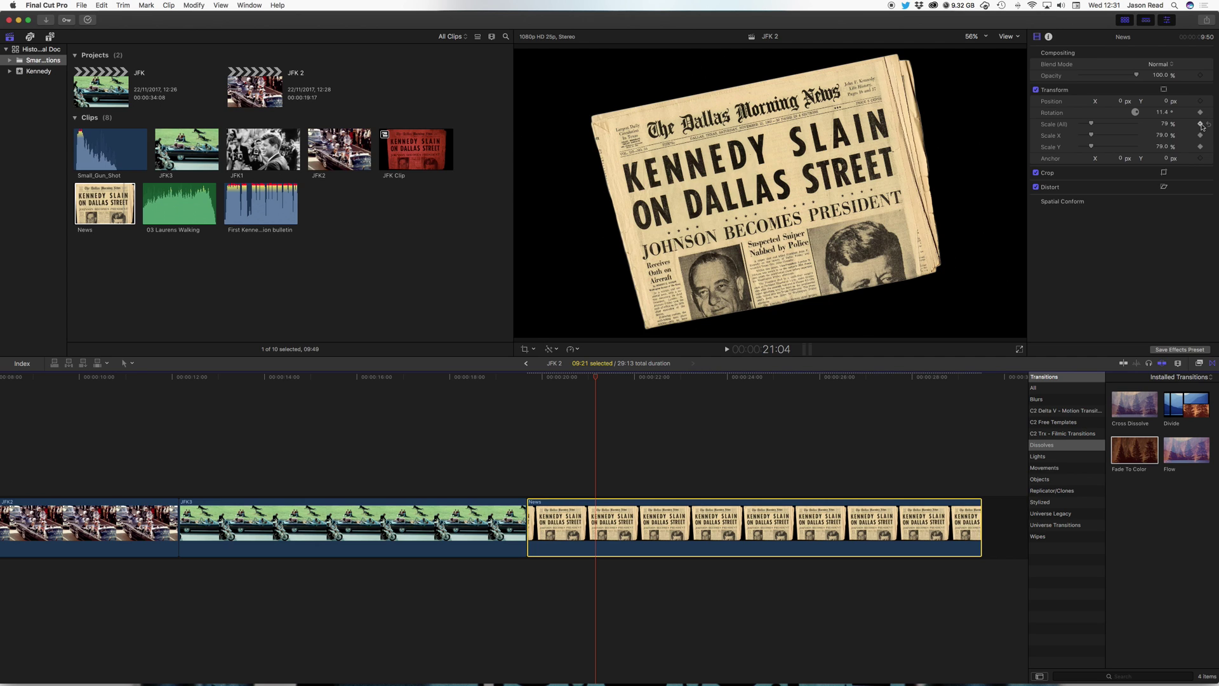
At 19:17, the start of News, set rotation to 1092.4° and scale to 0%, and play through the spinning entrance
drag(556, 380, 532, 383)
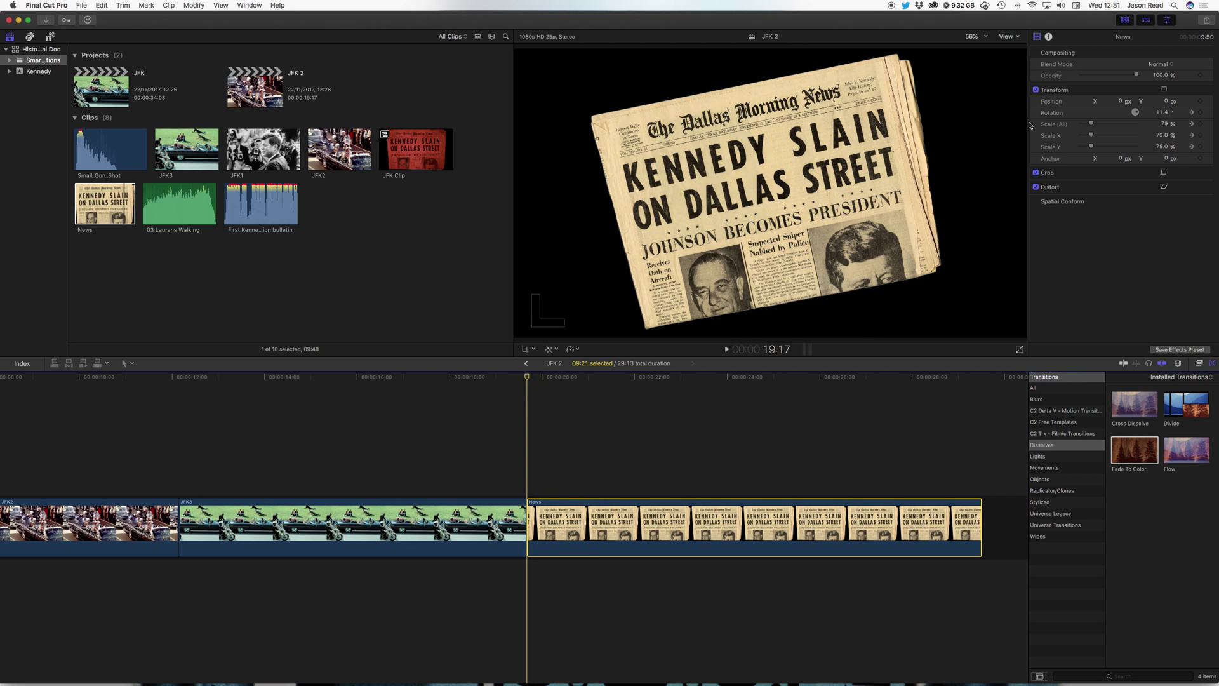
drag(1140, 114, 1080, 127)
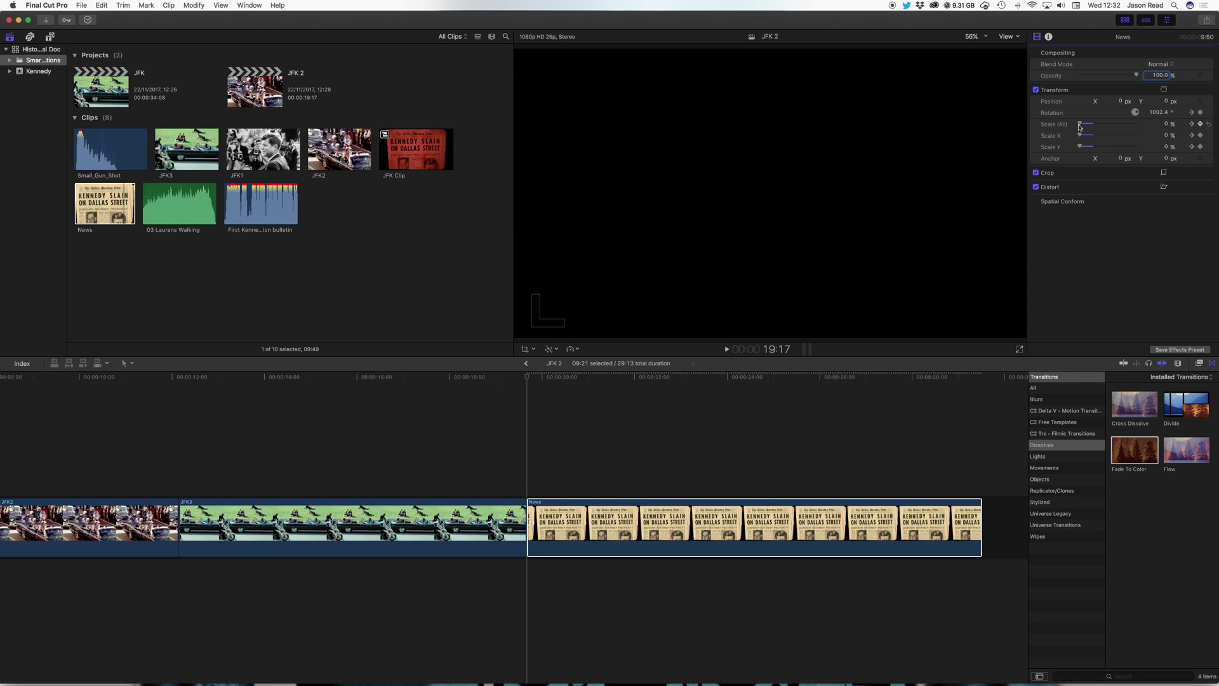
key(space)
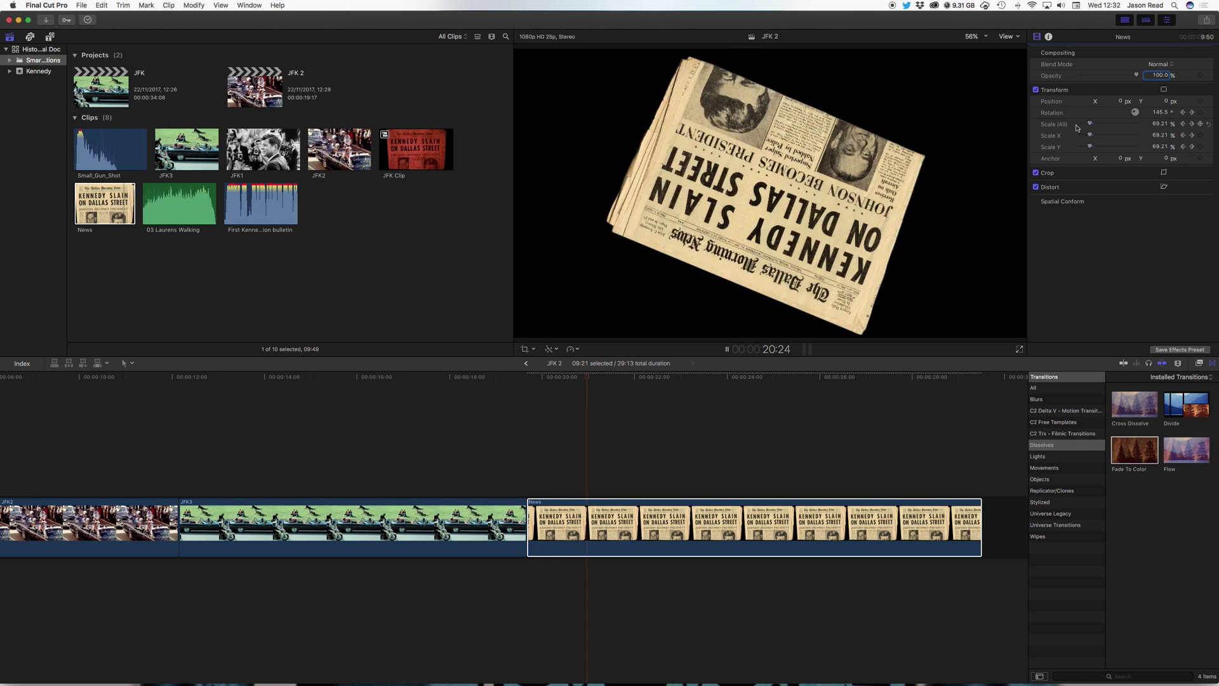
key(space)
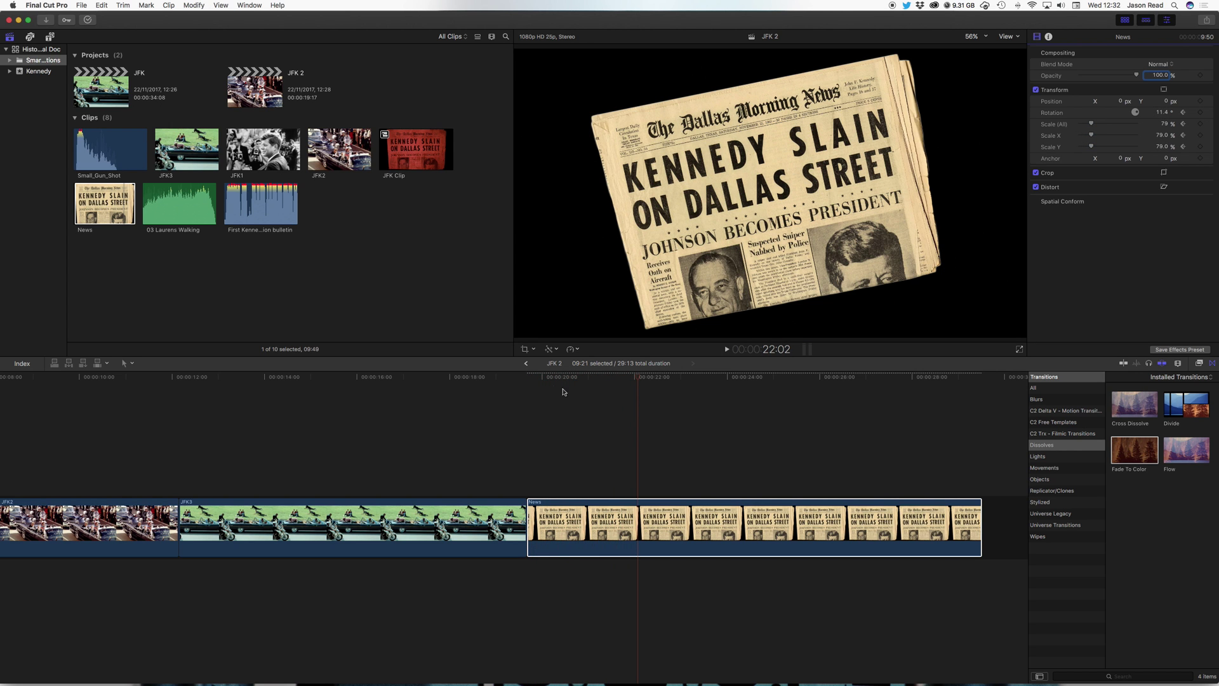
drag(538, 377, 612, 383)
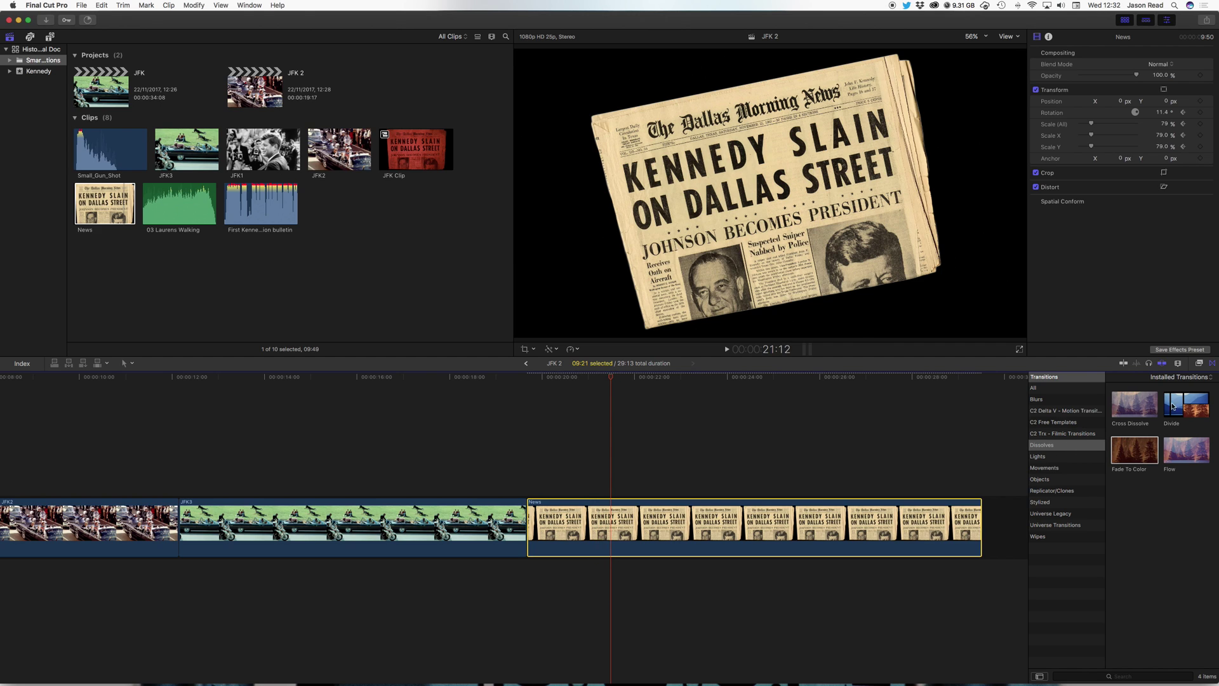
Apply the Aged Paper effect from the Stylize category to News and scrub through the spin to review it
click(1203, 366)
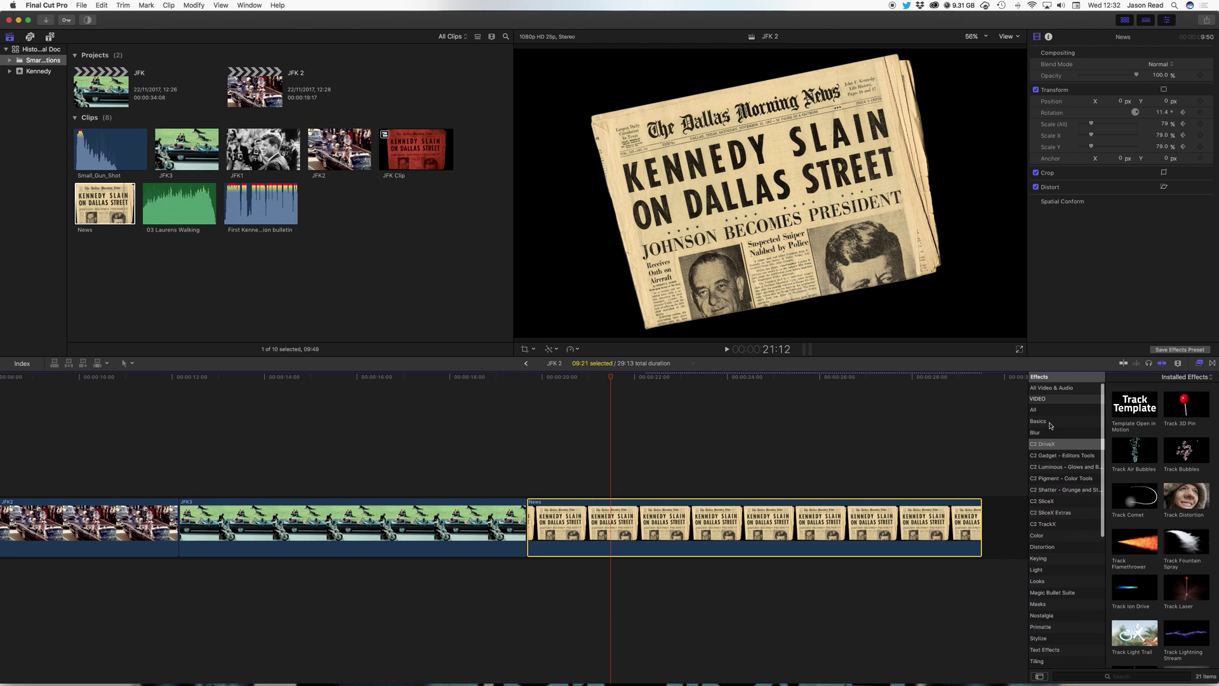
scroll(1077, 551, down, 5)
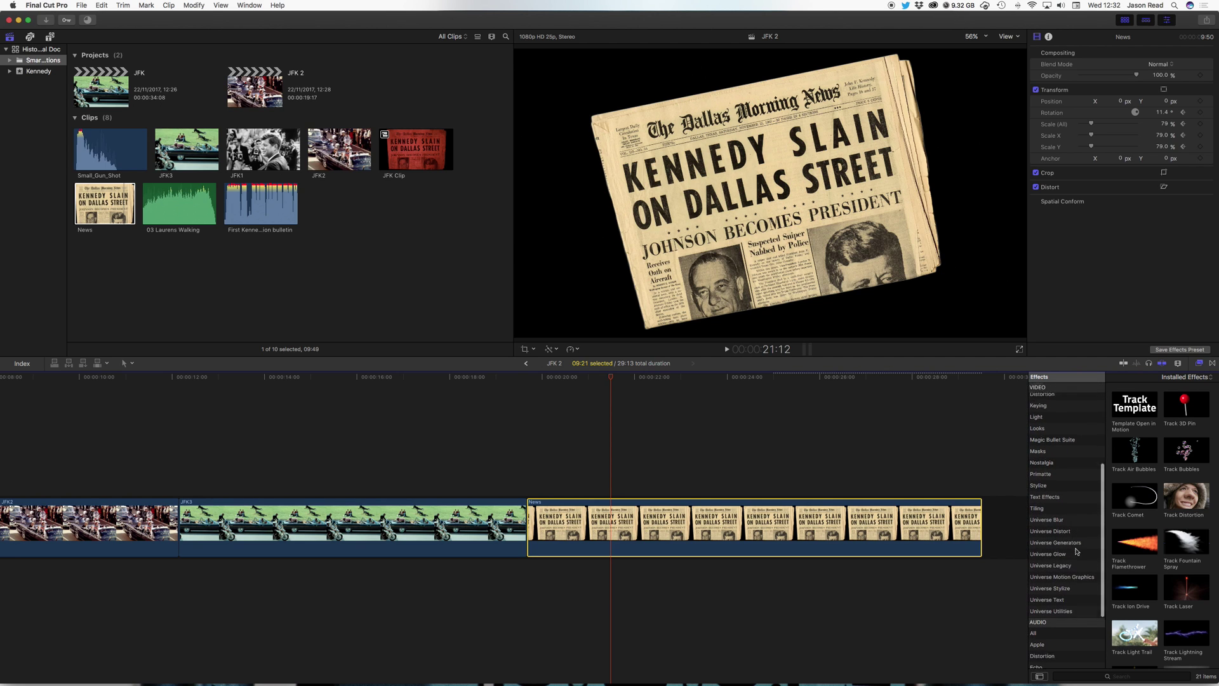
click(1043, 470)
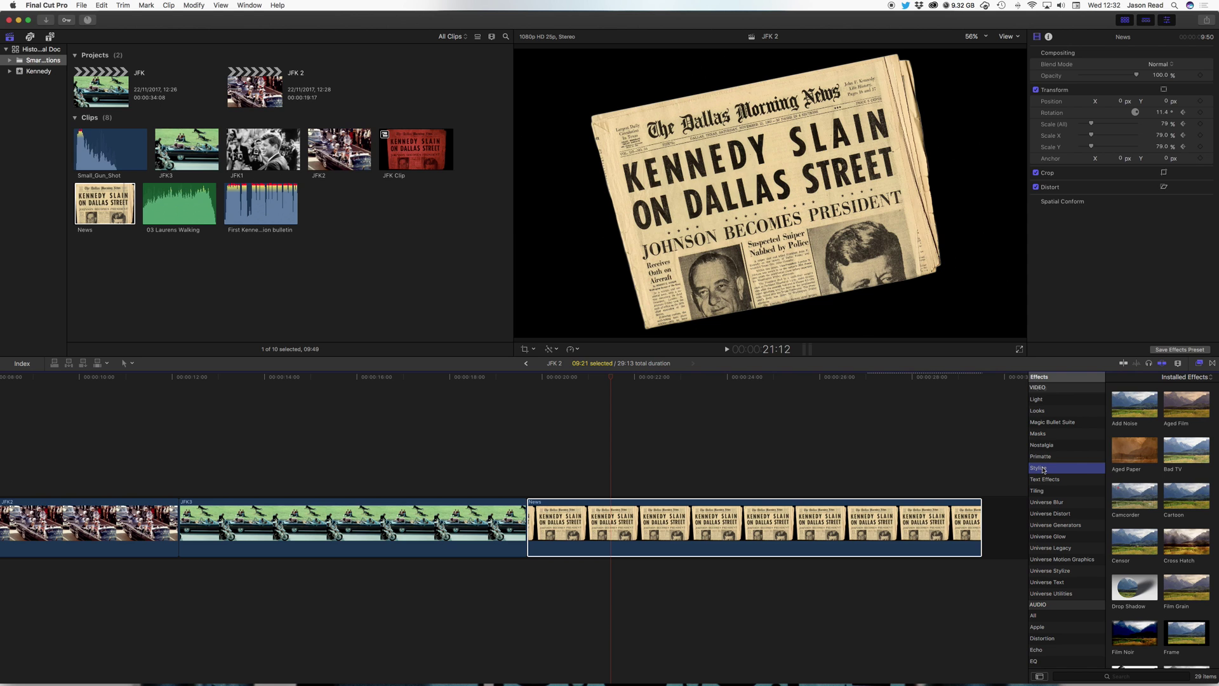
click(1142, 458)
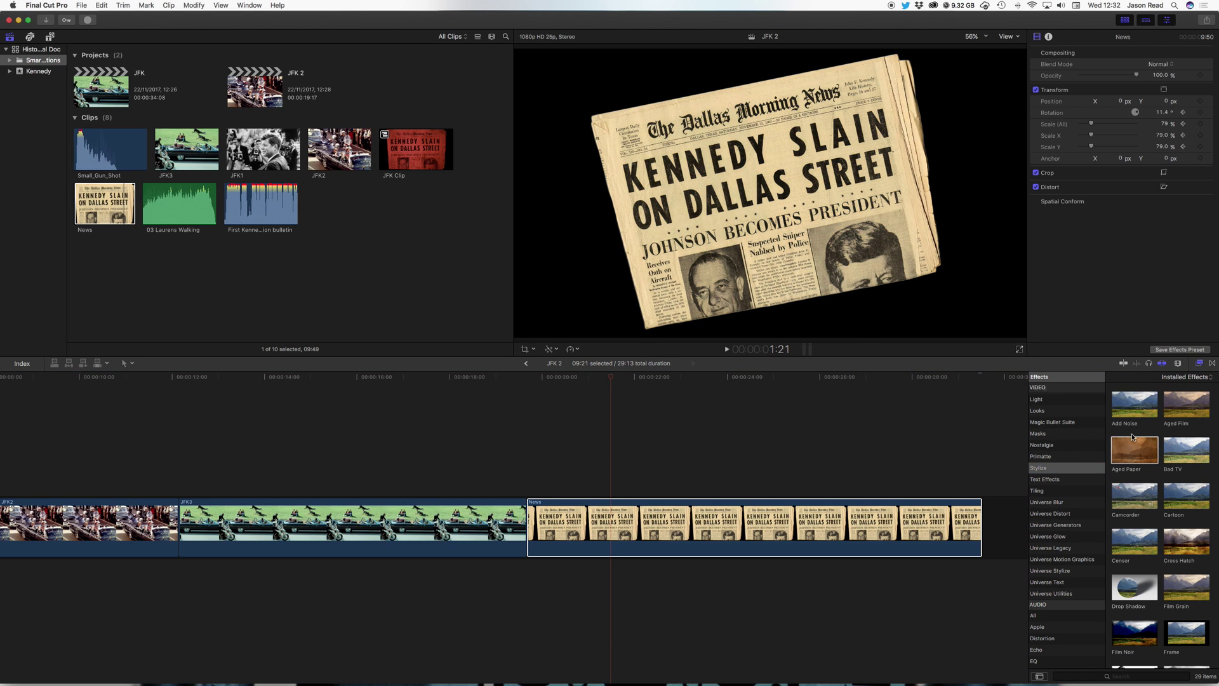
drag(1138, 453, 908, 508)
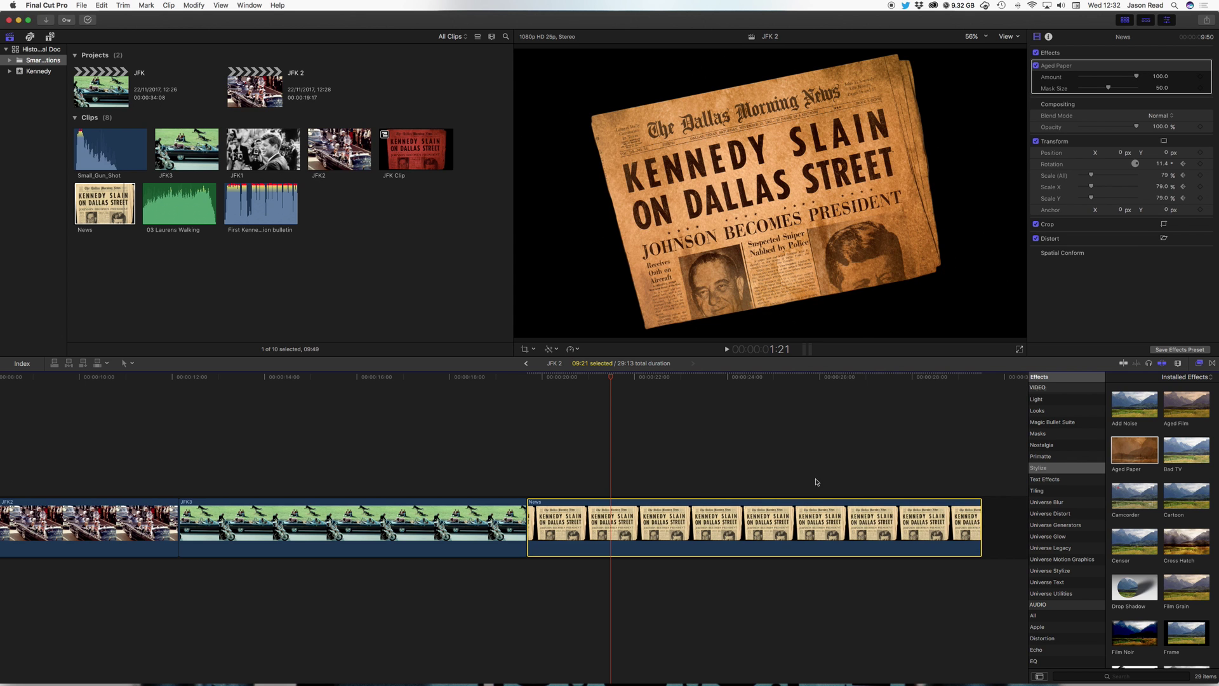
drag(560, 378, 609, 389)
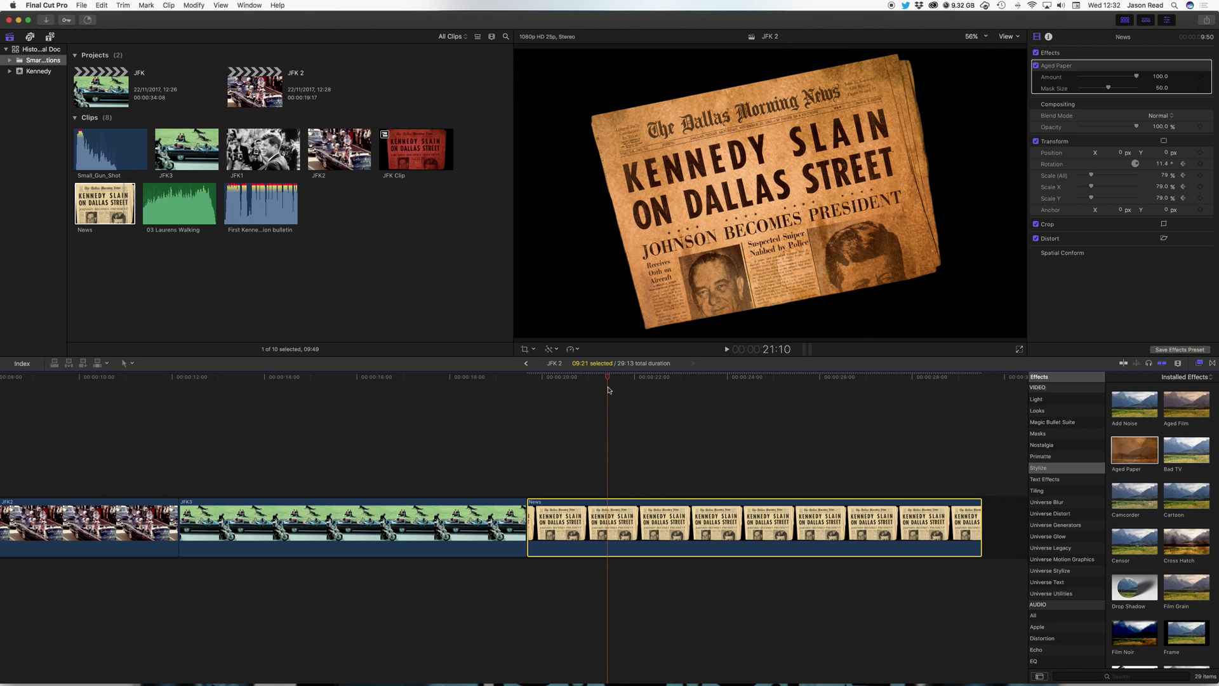
Try the Radial blur effect on News with an amount of 64.06, scrub to 20:18, and remove the effect
scroll(1089, 482, up, 10)
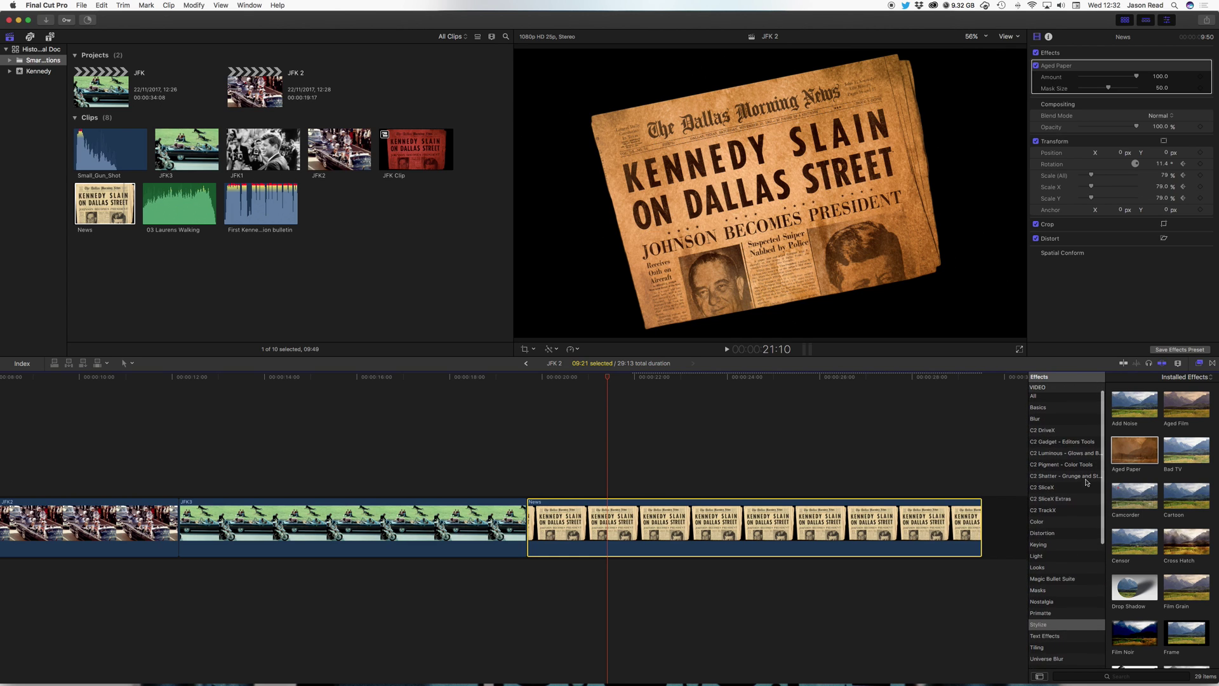
click(1041, 433)
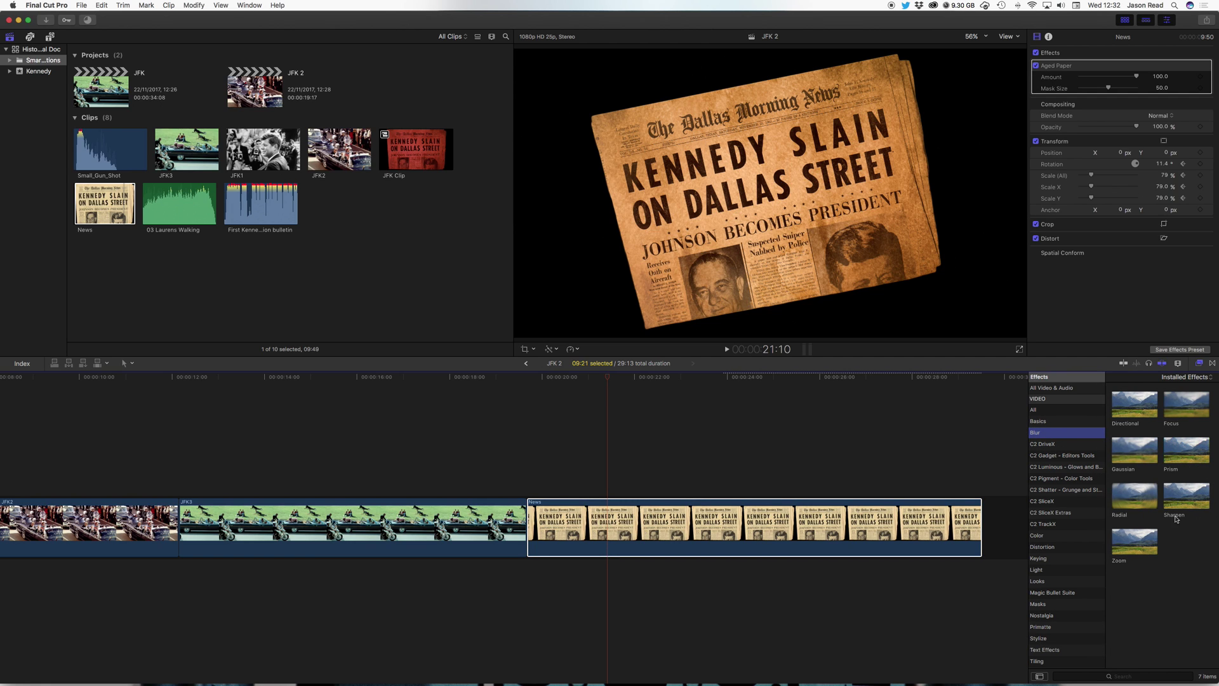
drag(1135, 496, 862, 529)
drag(1094, 111, 1109, 116)
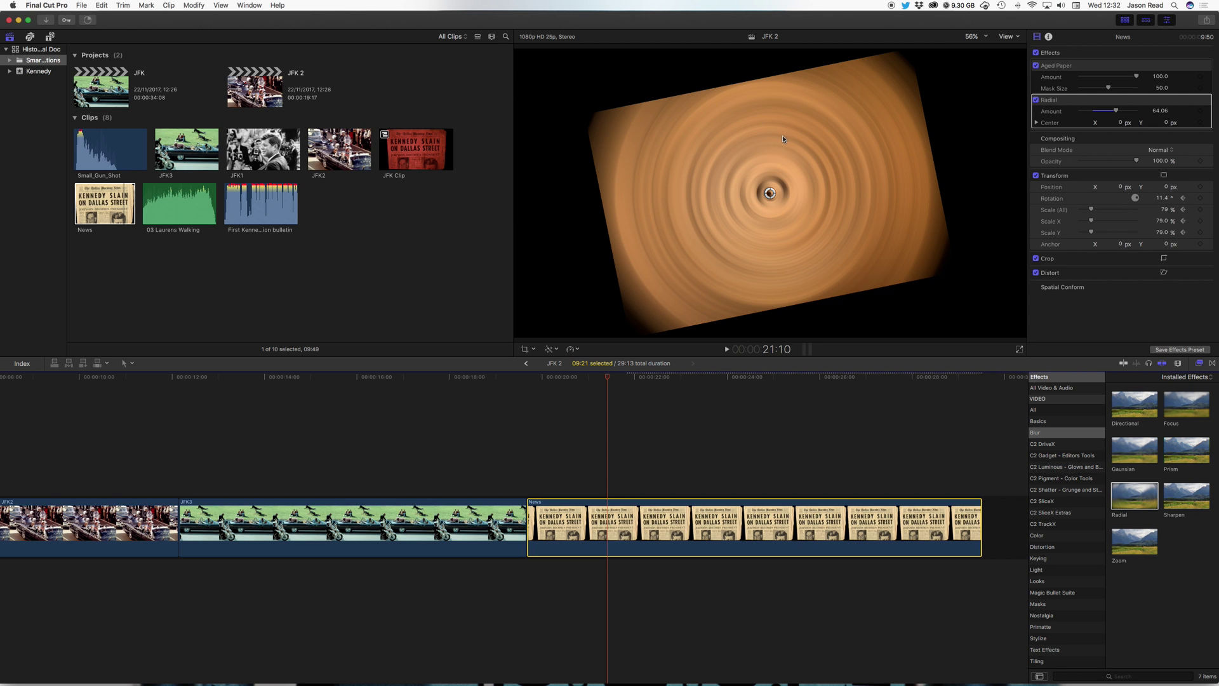
mouse_move(571, 381)
mouse_down()
mouse_move(559, 381)
mouse_move(590, 381)
mouse_move(577, 381)
mouse_up()
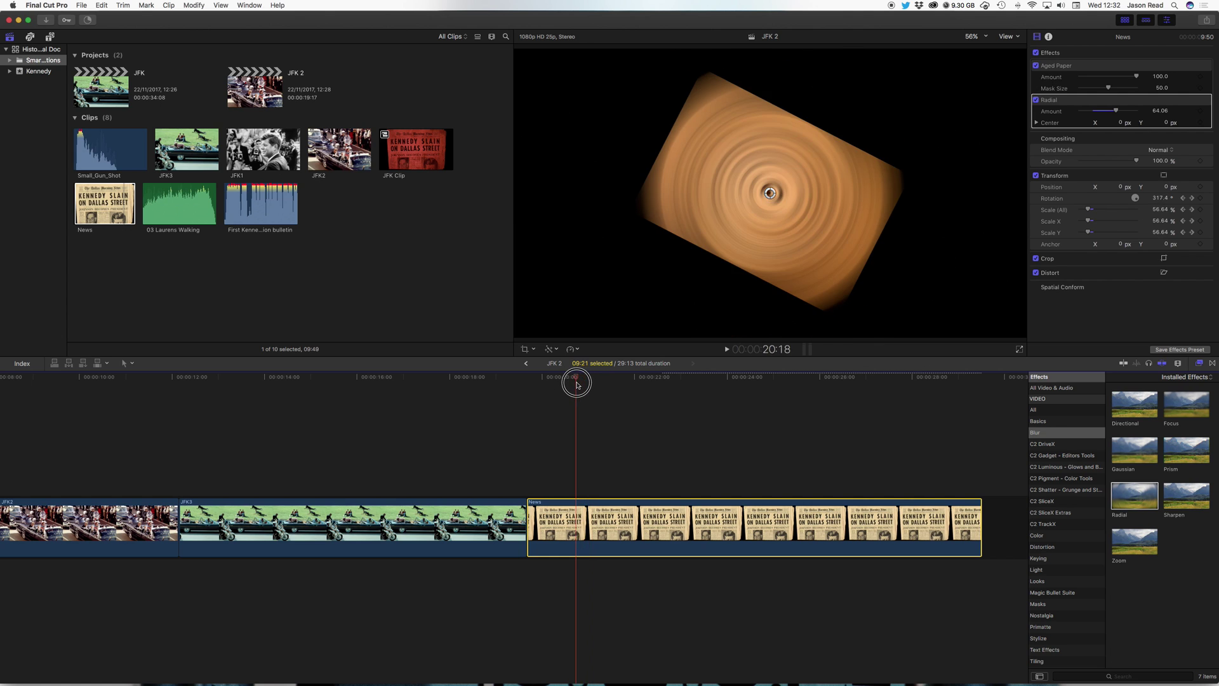
click(1077, 105)
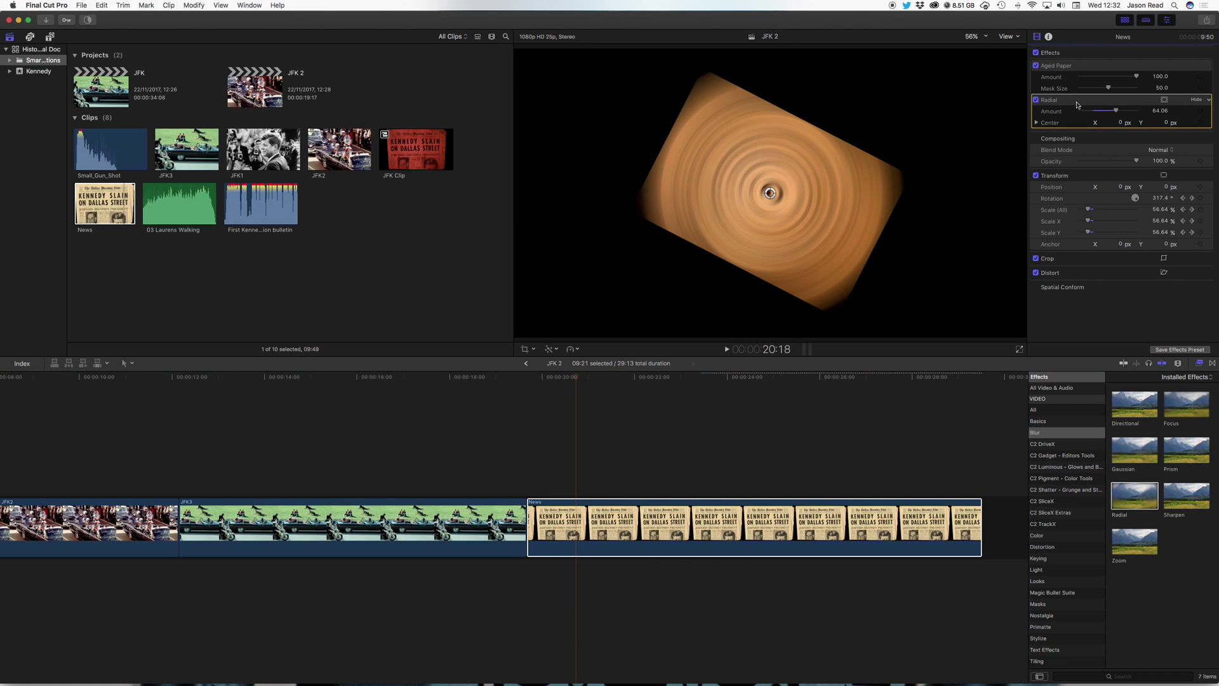
key(Delete)
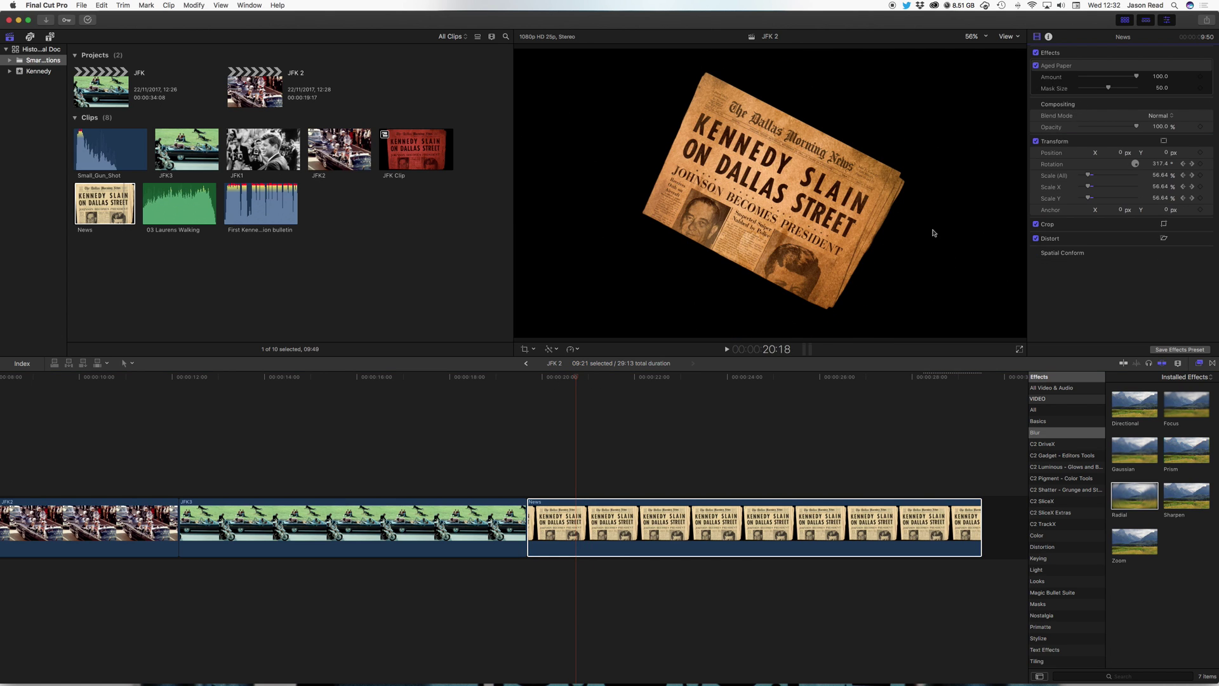
Turn the News clip into a compound clip named Paper in the Kennedy event and scrub to 21:01
right_click(641, 544)
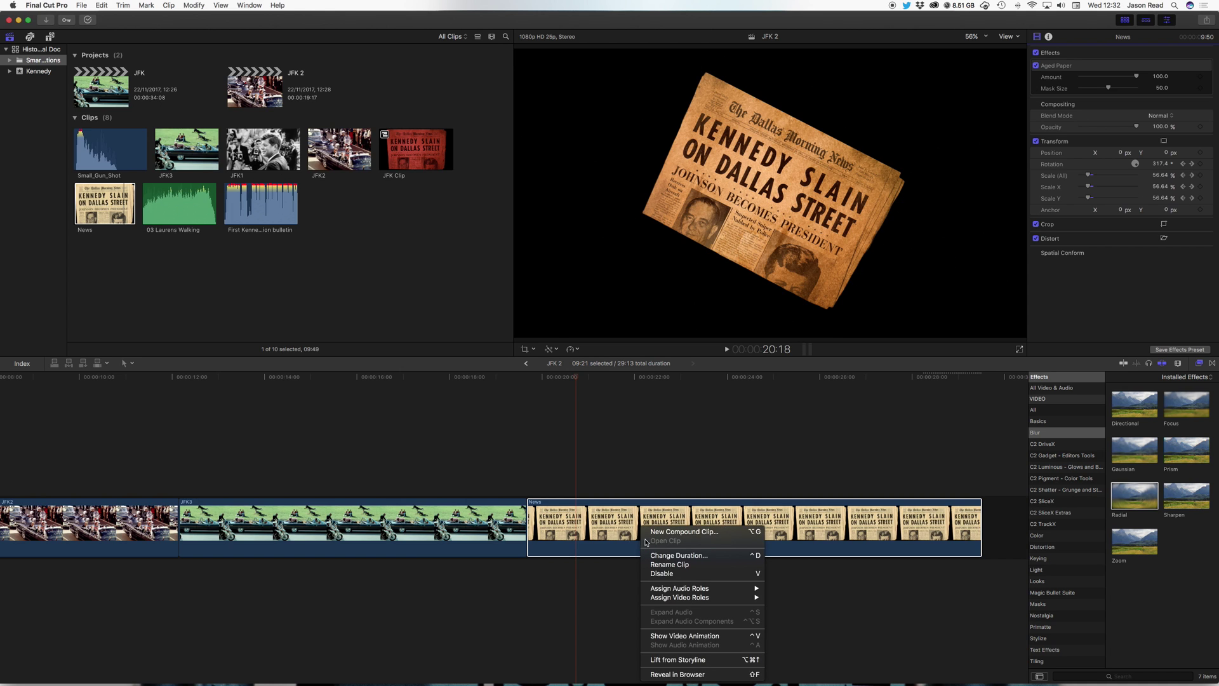
click(724, 533)
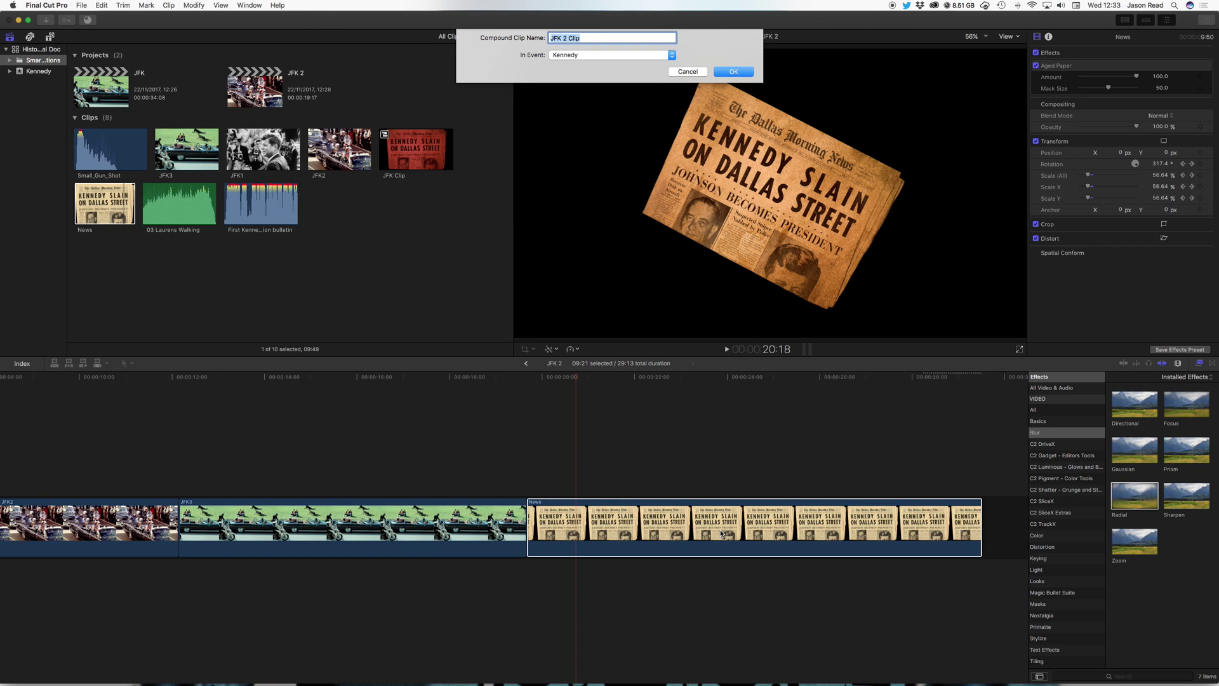
text(Paper)
click(734, 72)
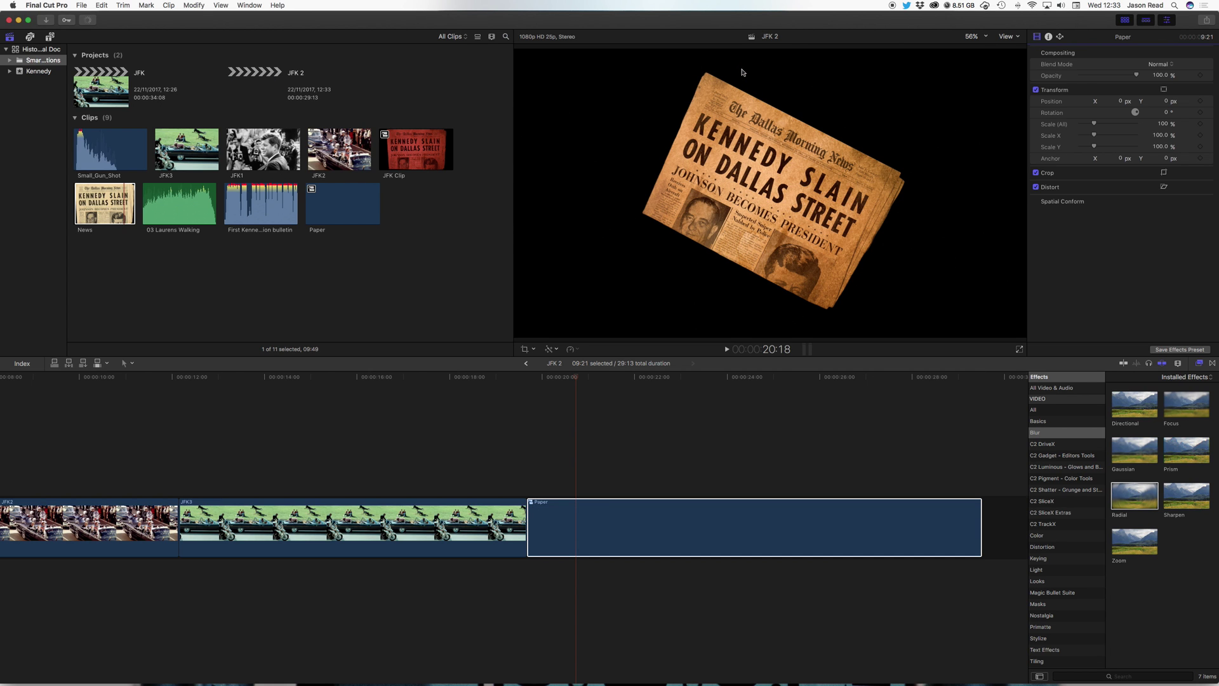
drag(562, 381, 591, 386)
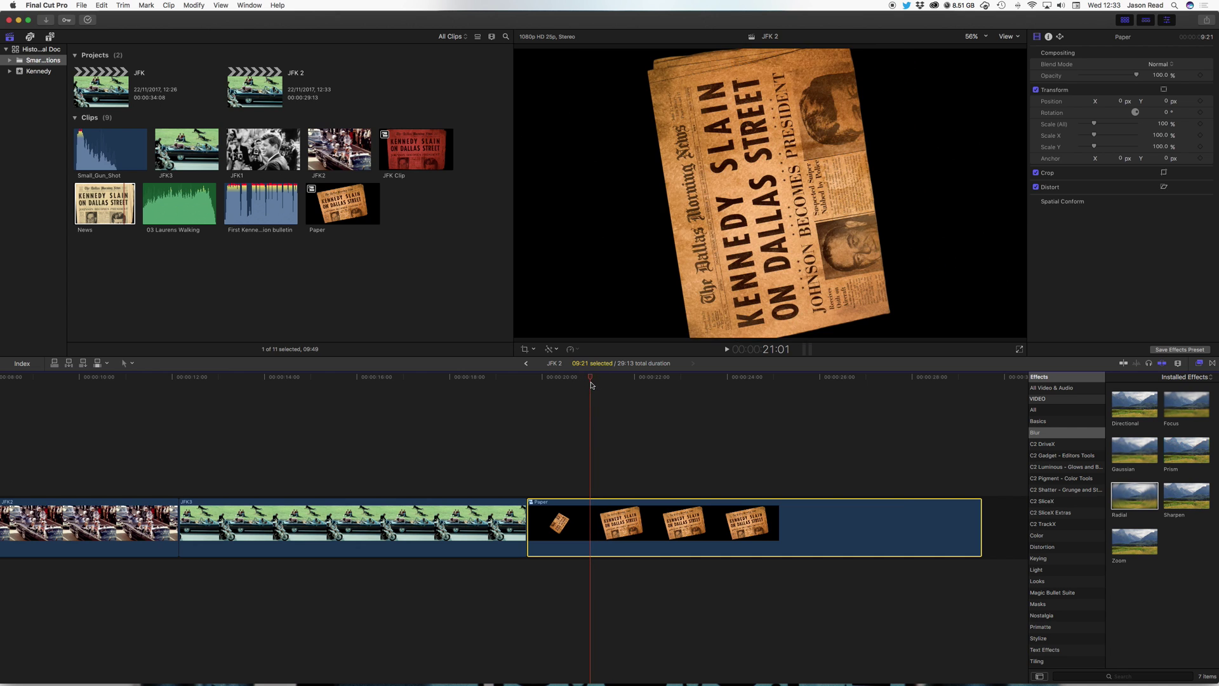
Apply the Radial blur effect to the Paper compound clip and set its amount to 19.95 at 21:07
drag(575, 381, 603, 377)
drag(1135, 495, 797, 516)
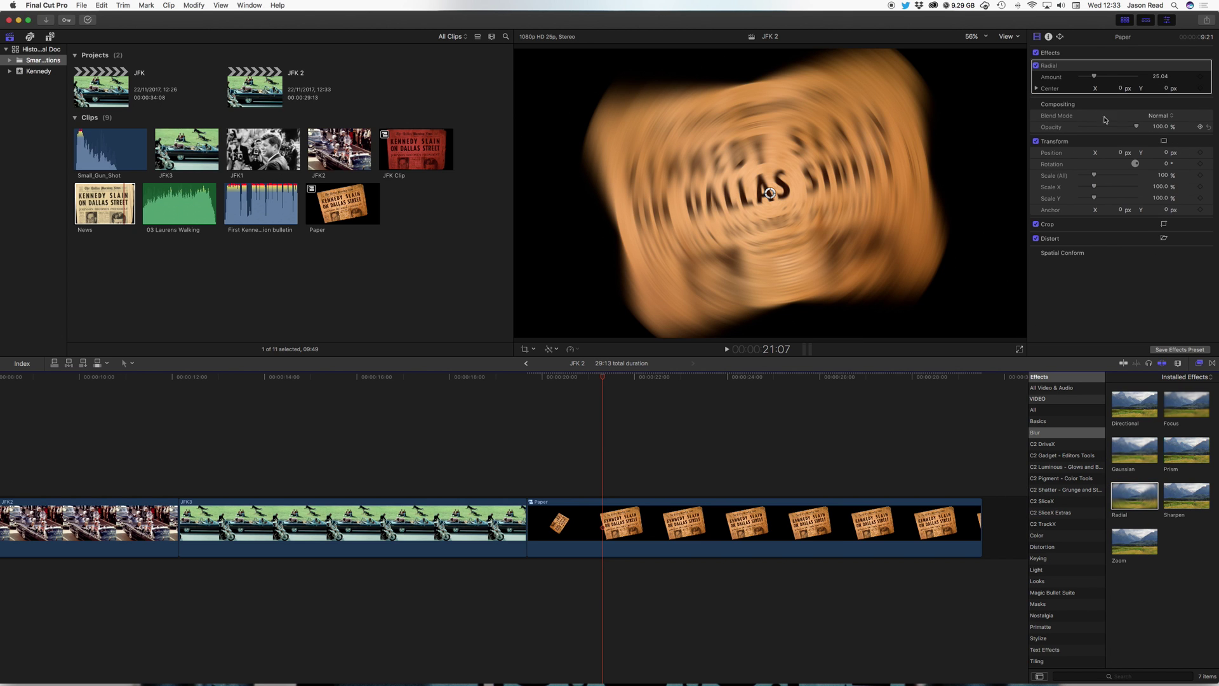
mouse_move(1094, 77)
mouse_down()
mouse_move(1146, 87)
mouse_move(1093, 91)
mouse_up()
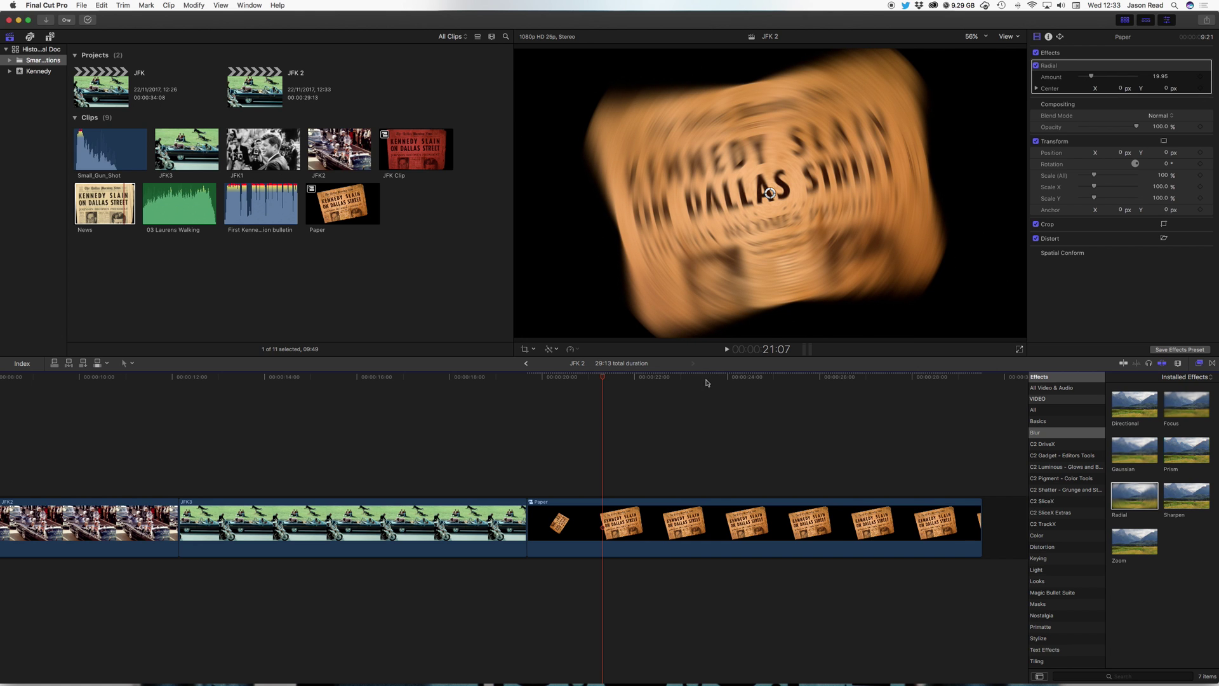
Keyframe the Radial blur amount on Paper down to 0 at 21:06 and play through the newspaper's spin
drag(590, 380, 599, 380)
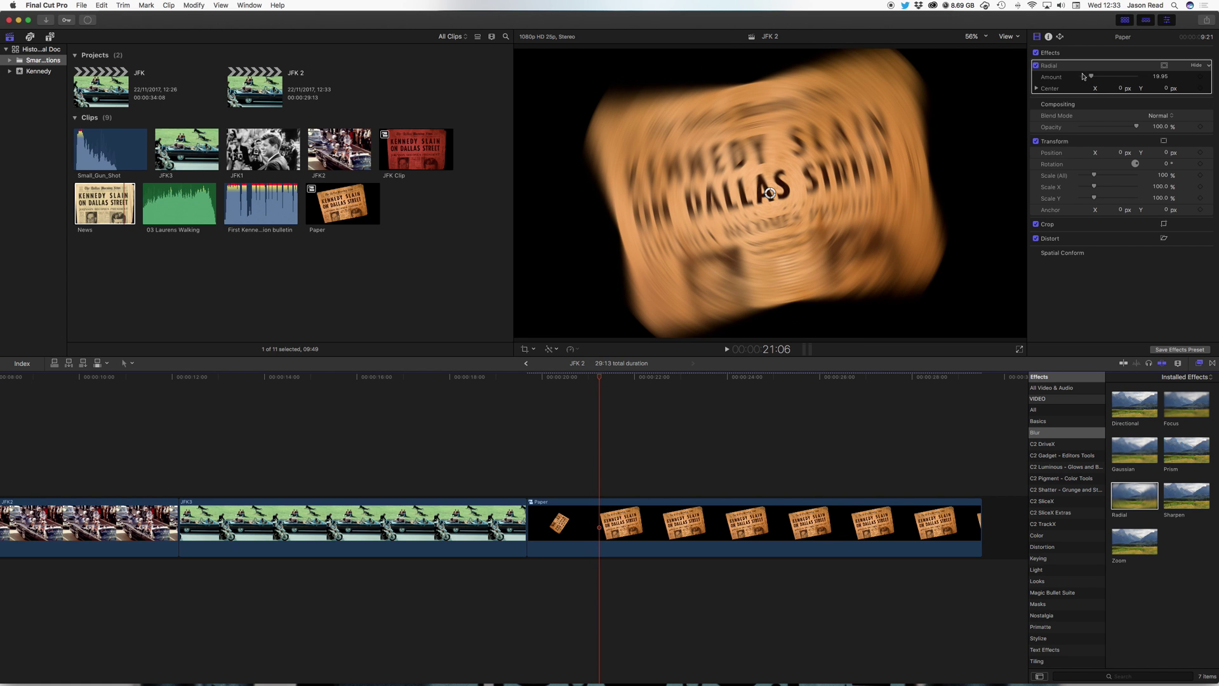
drag(1092, 77, 1064, 81)
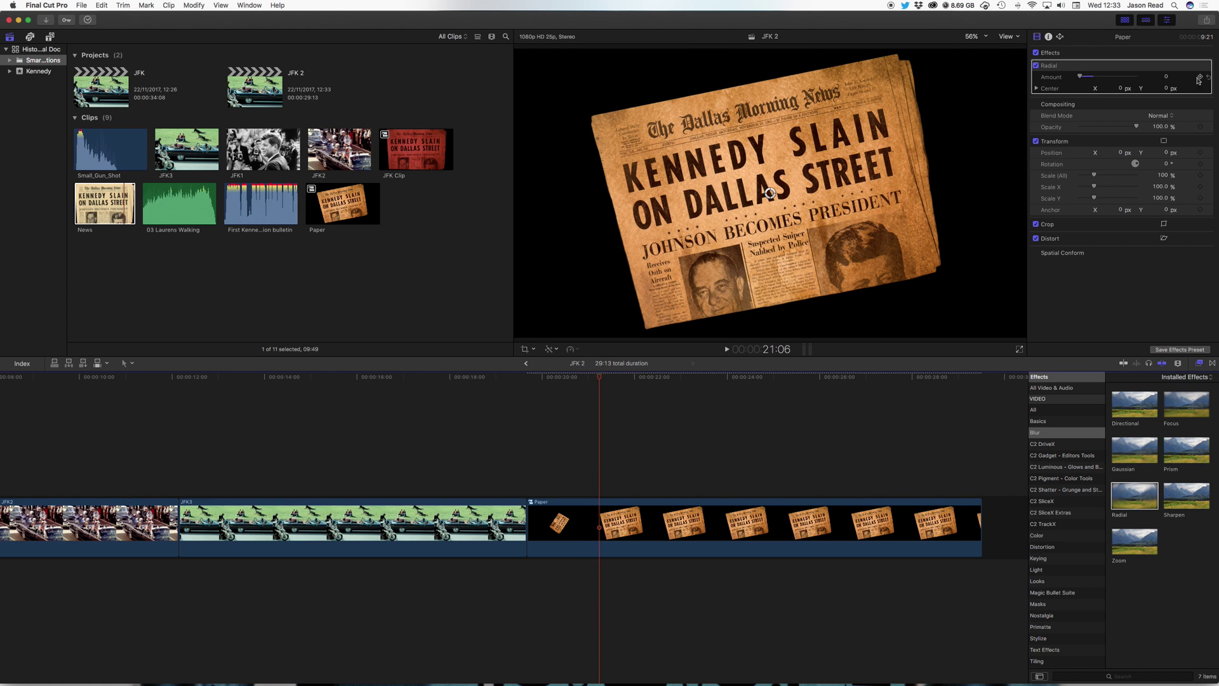
drag(557, 380, 546, 380)
mouse_move(1084, 80)
mouse_down()
mouse_move(1105, 78)
mouse_move(1080, 77)
mouse_up()
key(space)
key(space)
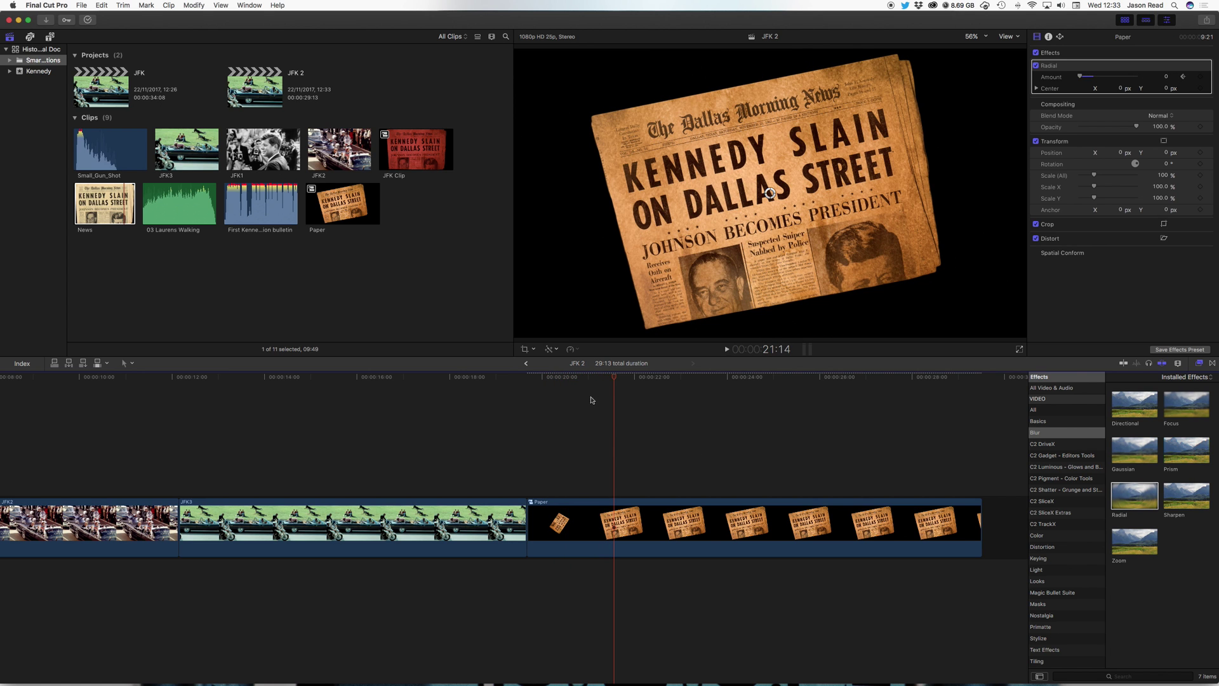
click(537, 380)
key(space)
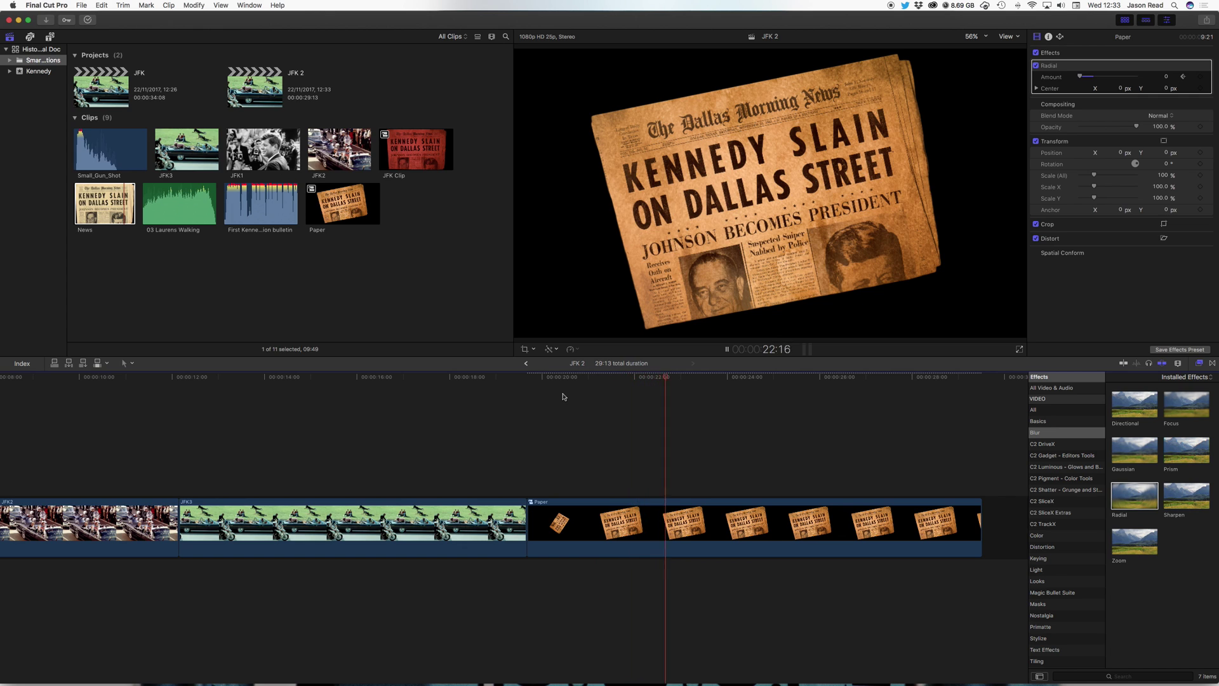
key(space)
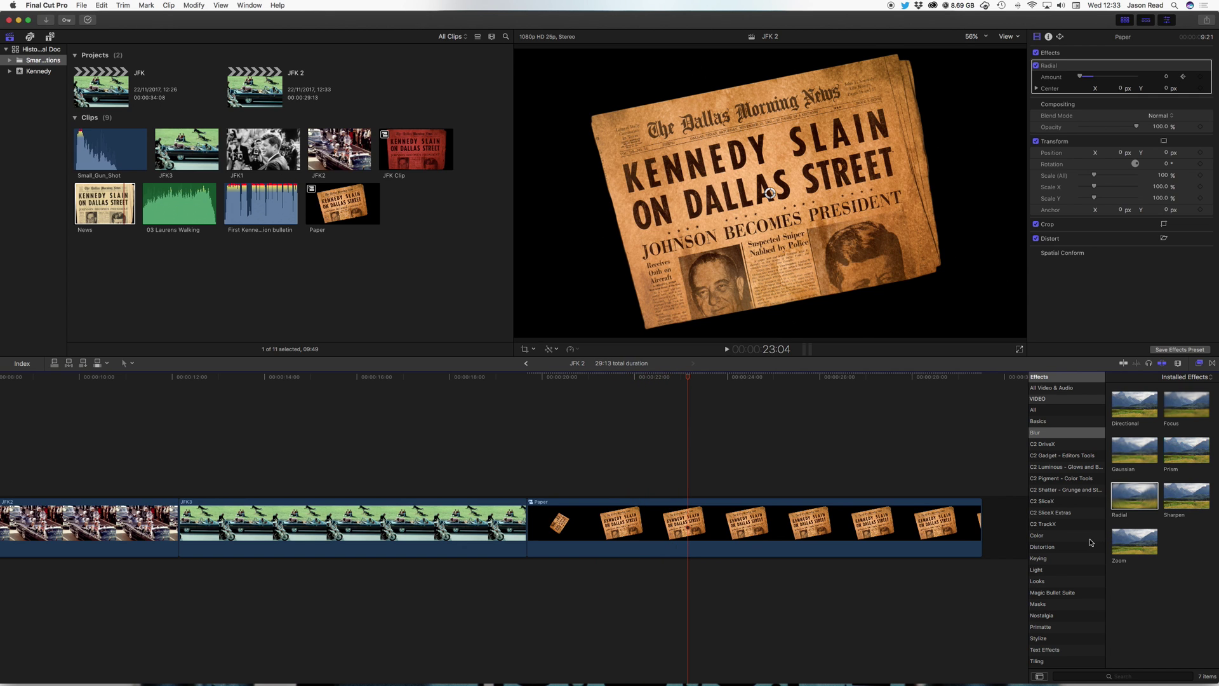
Apply the Colorize effect from the Color category to Paper and remap black to pure black
scroll(1070, 539, down, 1)
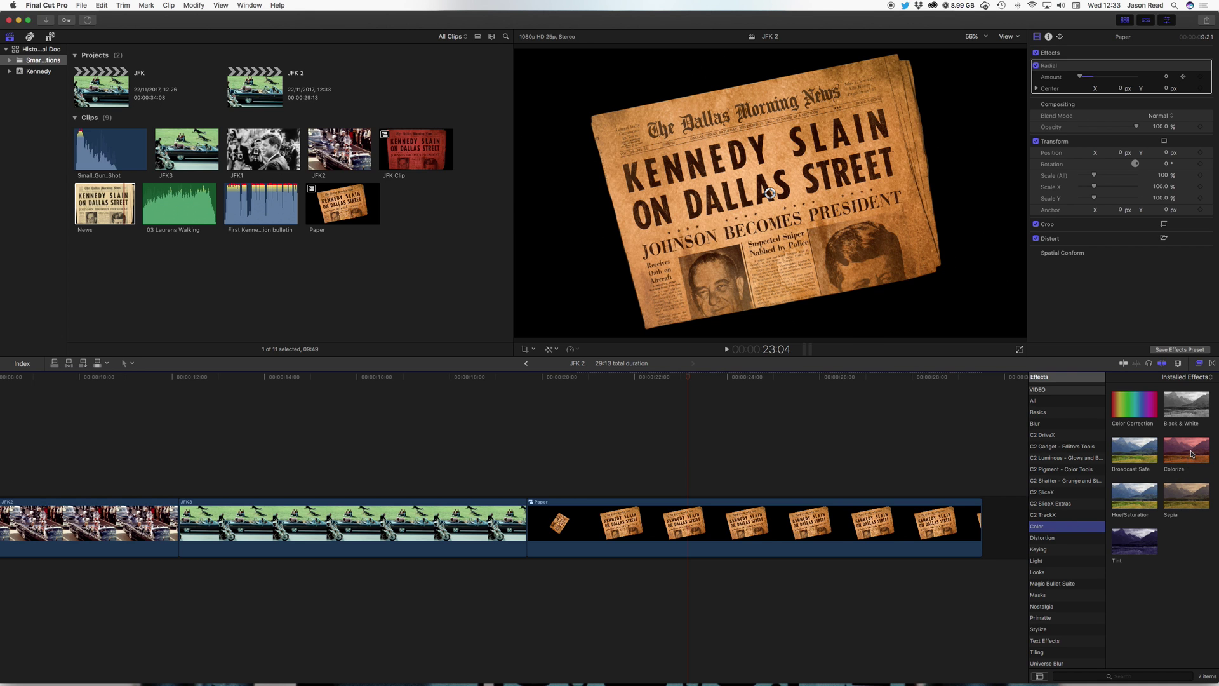
drag(1191, 453, 786, 538)
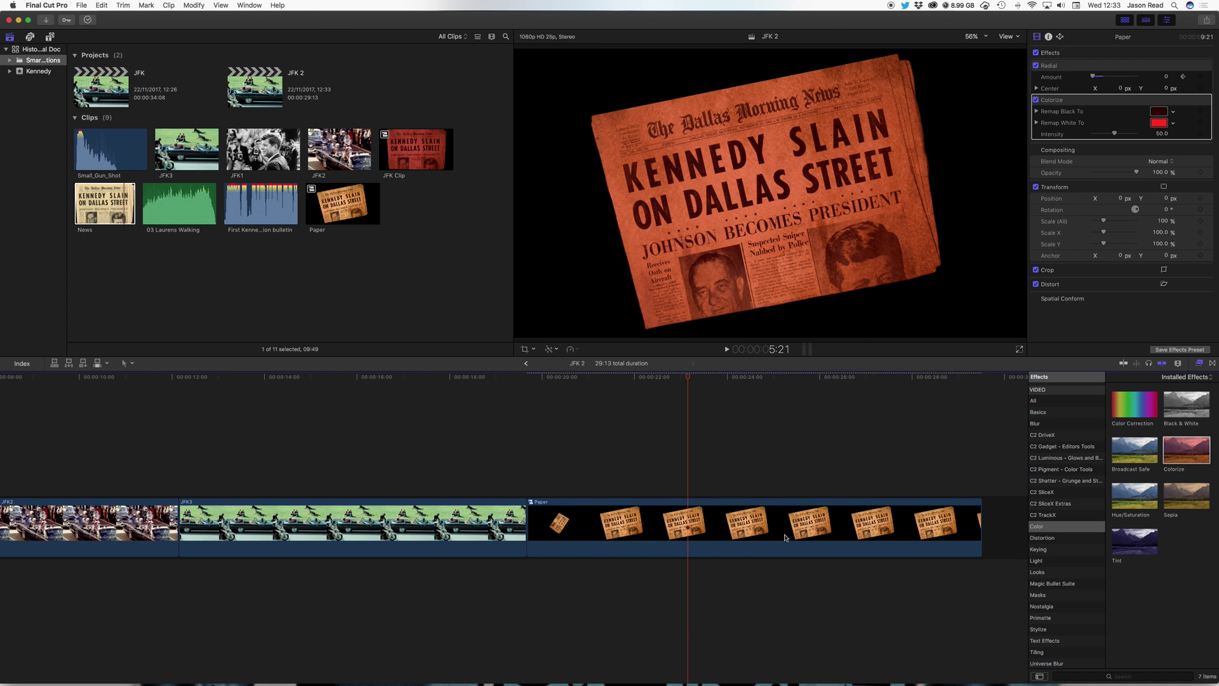
click(1159, 112)
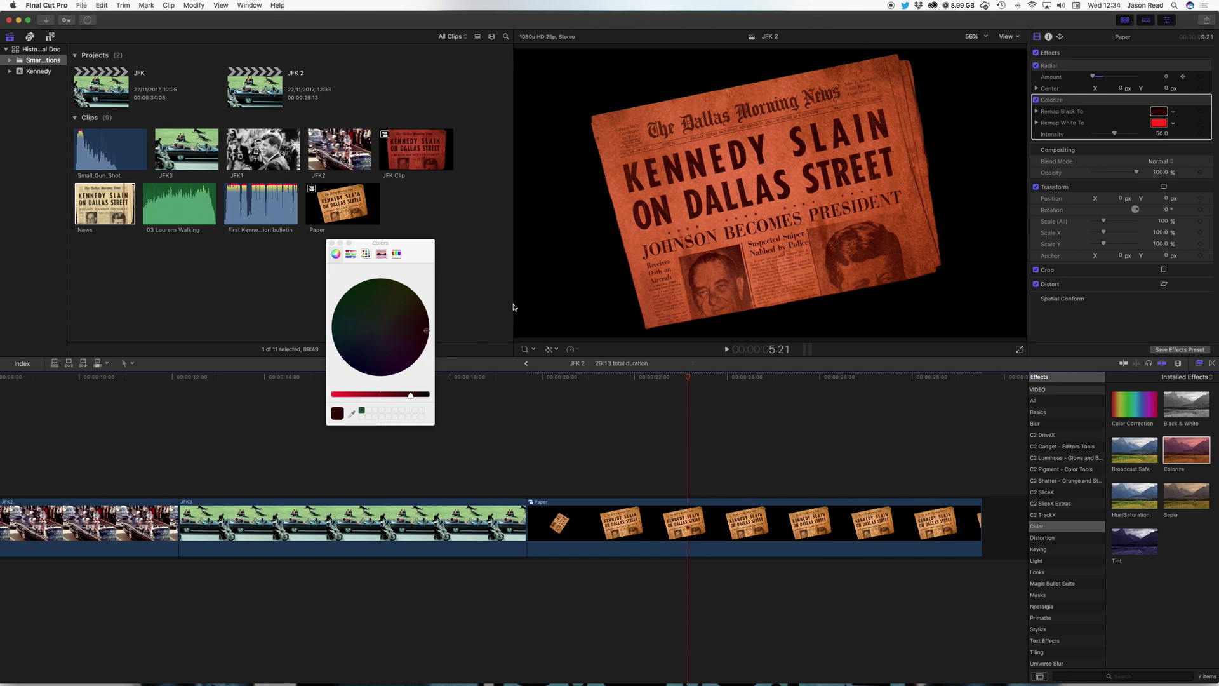
drag(424, 394, 439, 394)
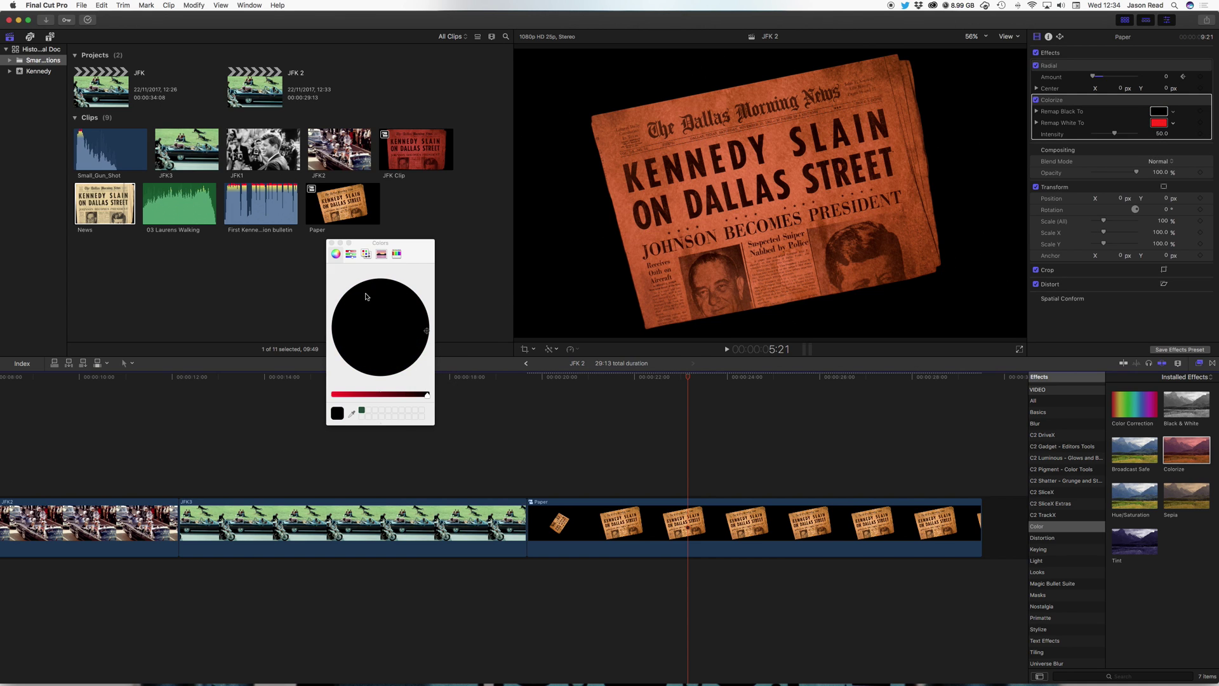
click(331, 244)
Remap white in the Colorize effect to a slightly darkened, fully saturated red
click(1158, 123)
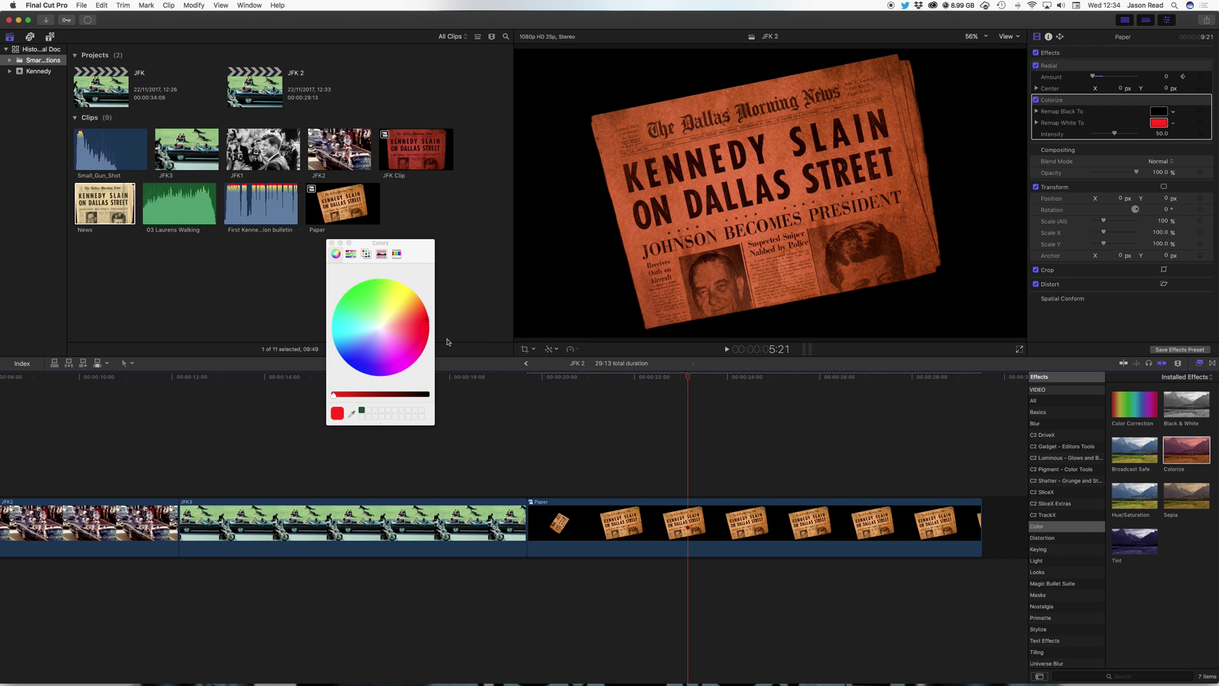
drag(350, 396, 360, 397)
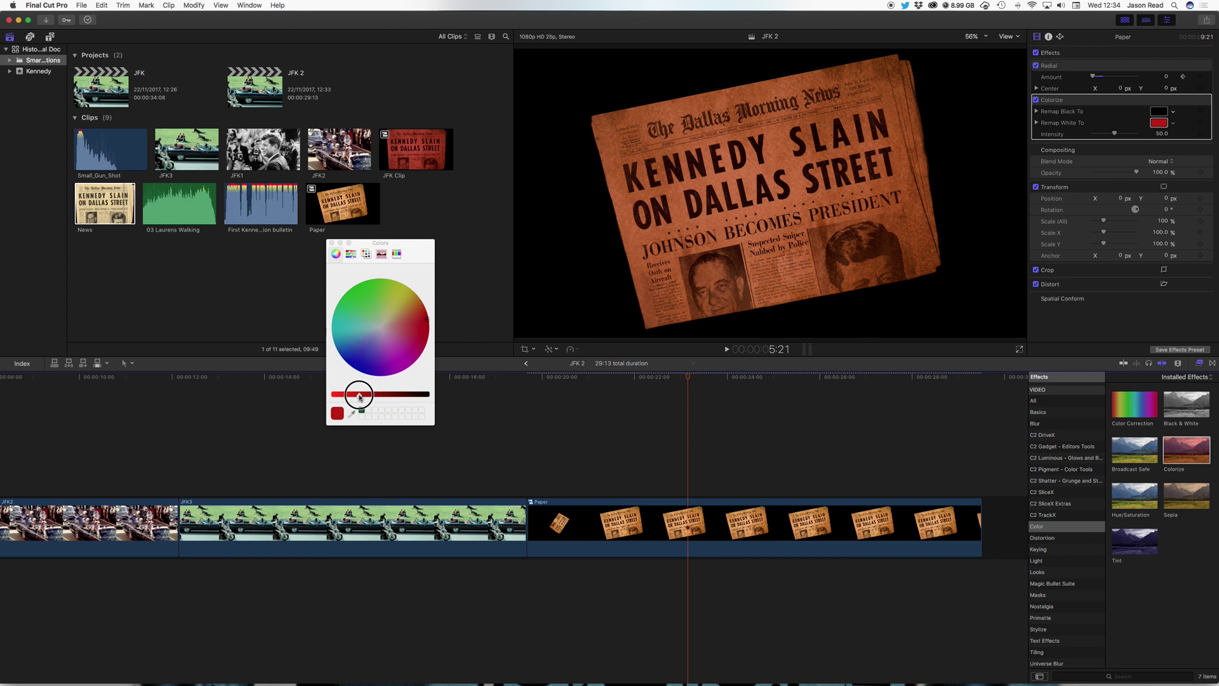
mouse_move(428, 325)
mouse_down()
mouse_move(434, 344)
mouse_move(443, 329)
mouse_up()
drag(359, 396, 350, 397)
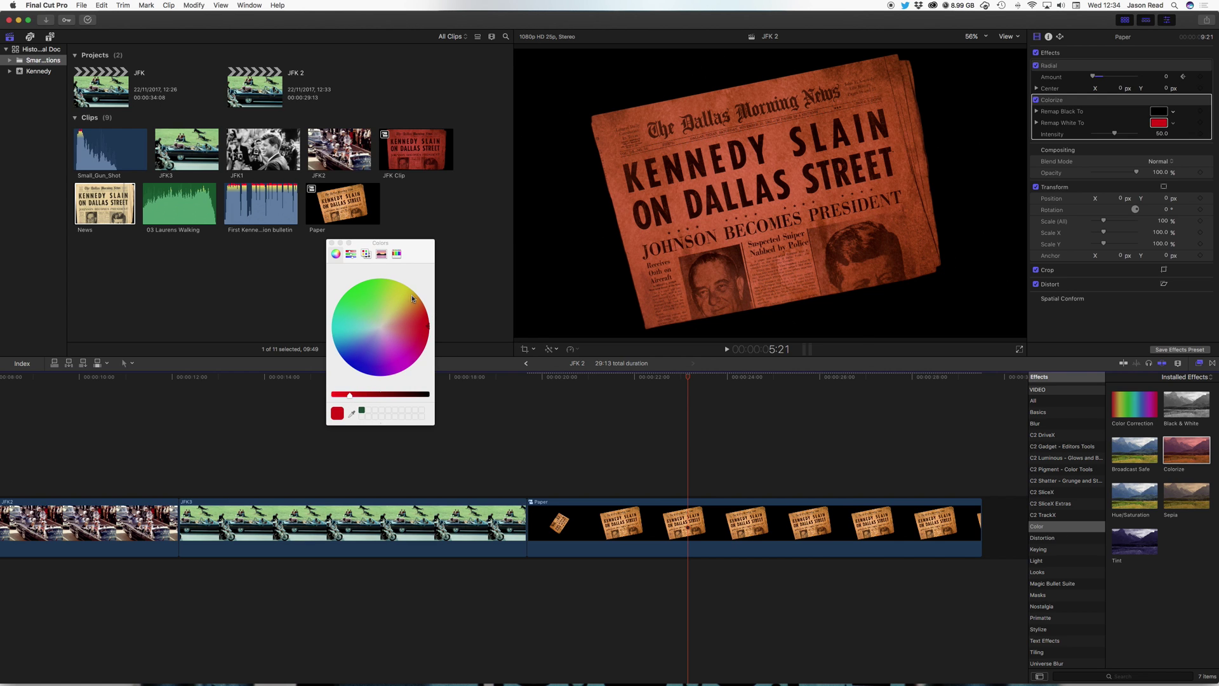
click(331, 242)
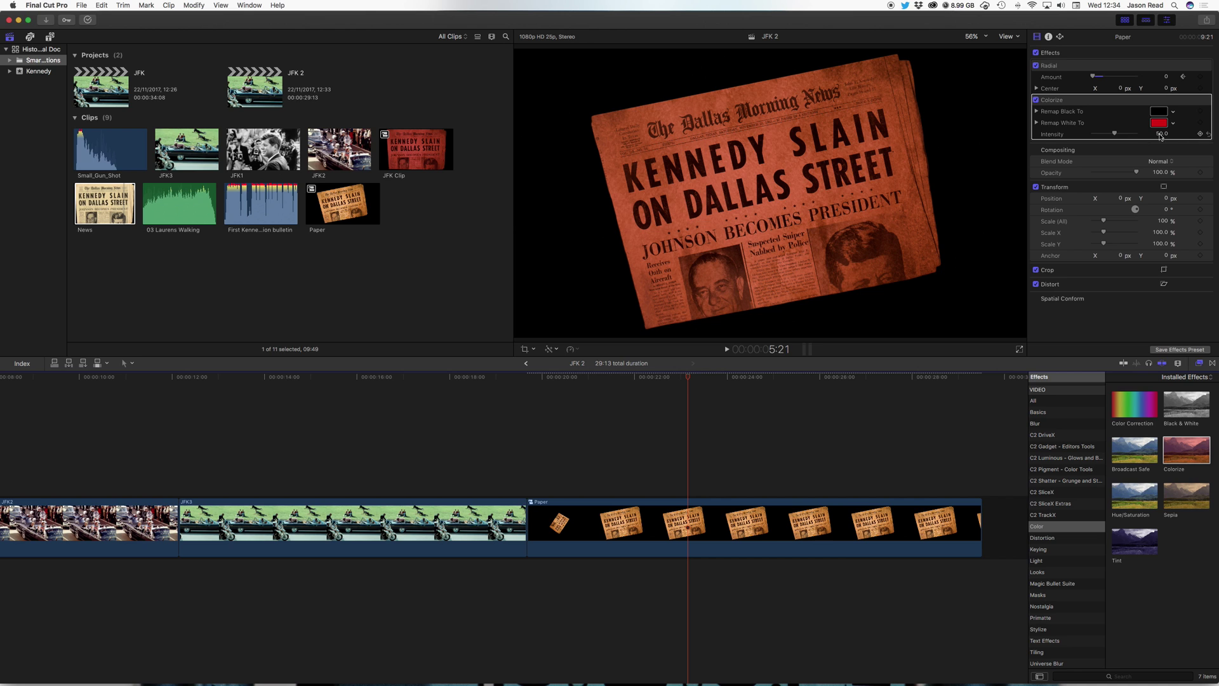
Keyframe the Colorize intensity on Paper at 0 at 22:08 and 99.64 at 25:16, and play through the color change
click(651, 378)
drag(1112, 136, 1058, 134)
click(1200, 134)
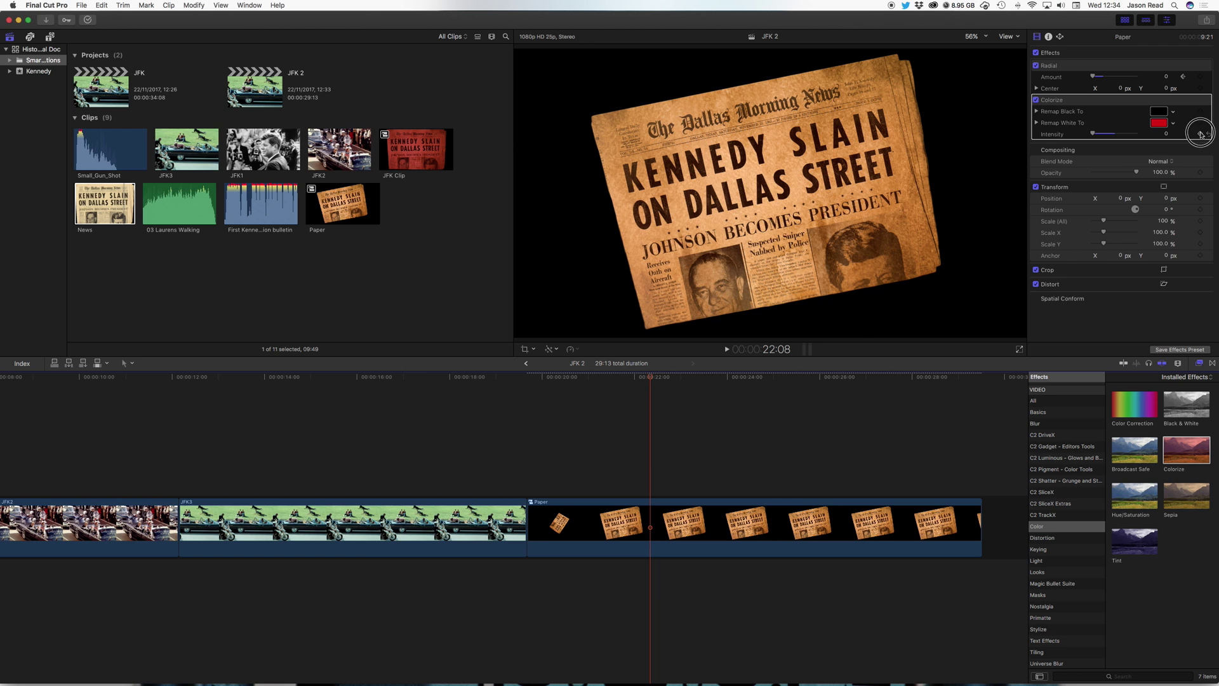
drag(657, 380, 803, 378)
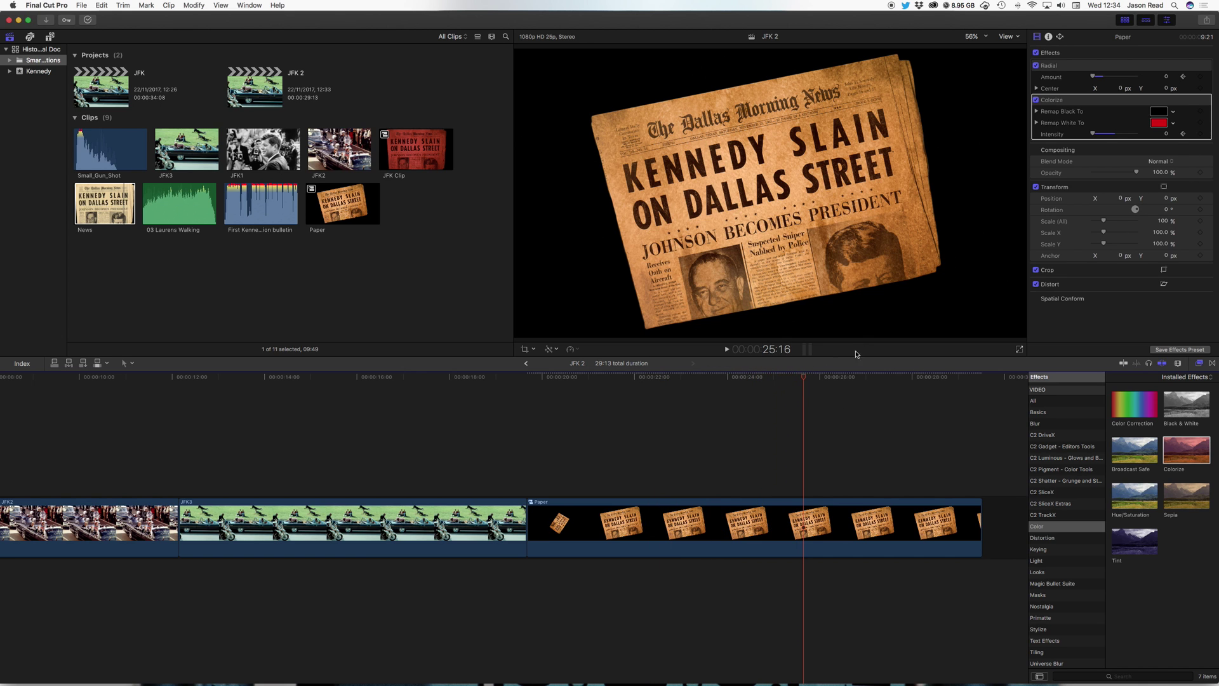
drag(1097, 135, 1136, 135)
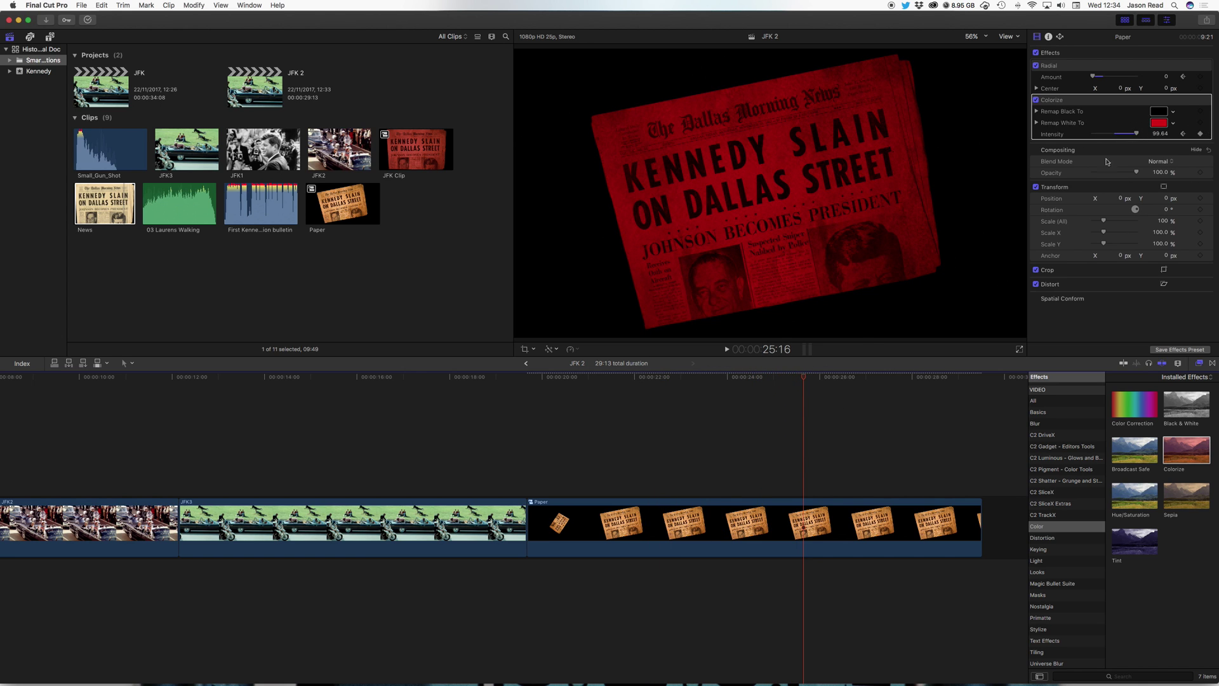
click(615, 377)
key(space)
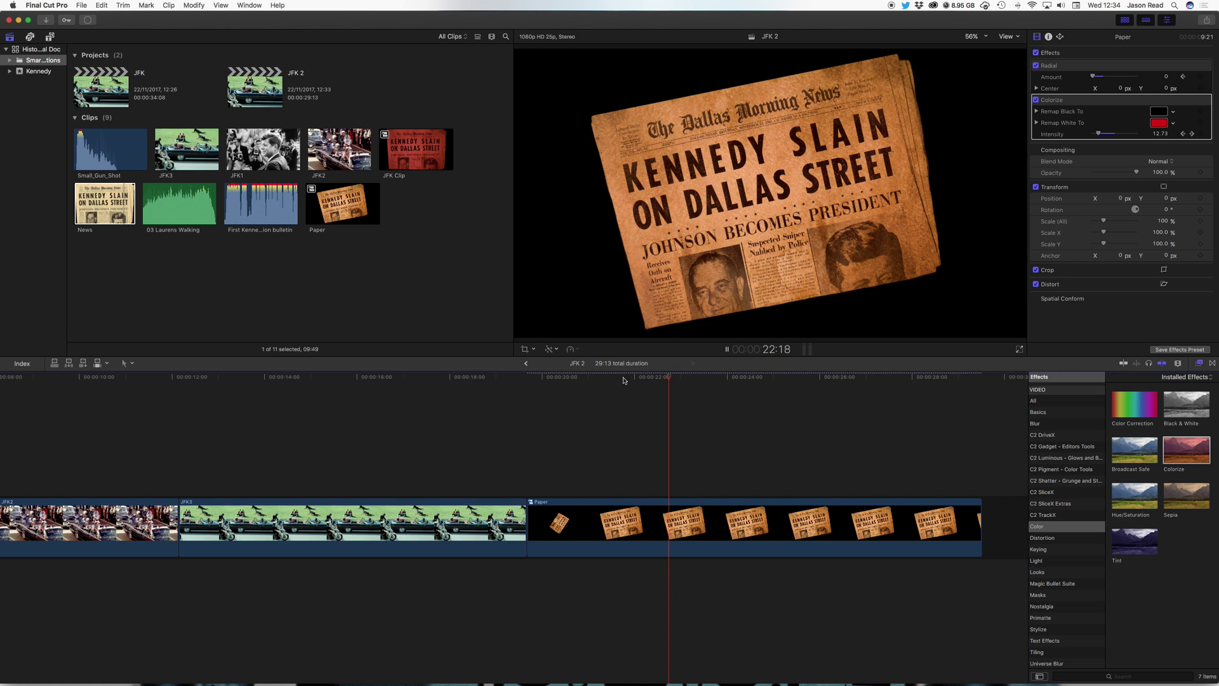
key(space)
Apply the Black & White effect from the Color category to the JFK2 clip
scroll(656, 640, left, 2)
scroll(656, 641, left, 10)
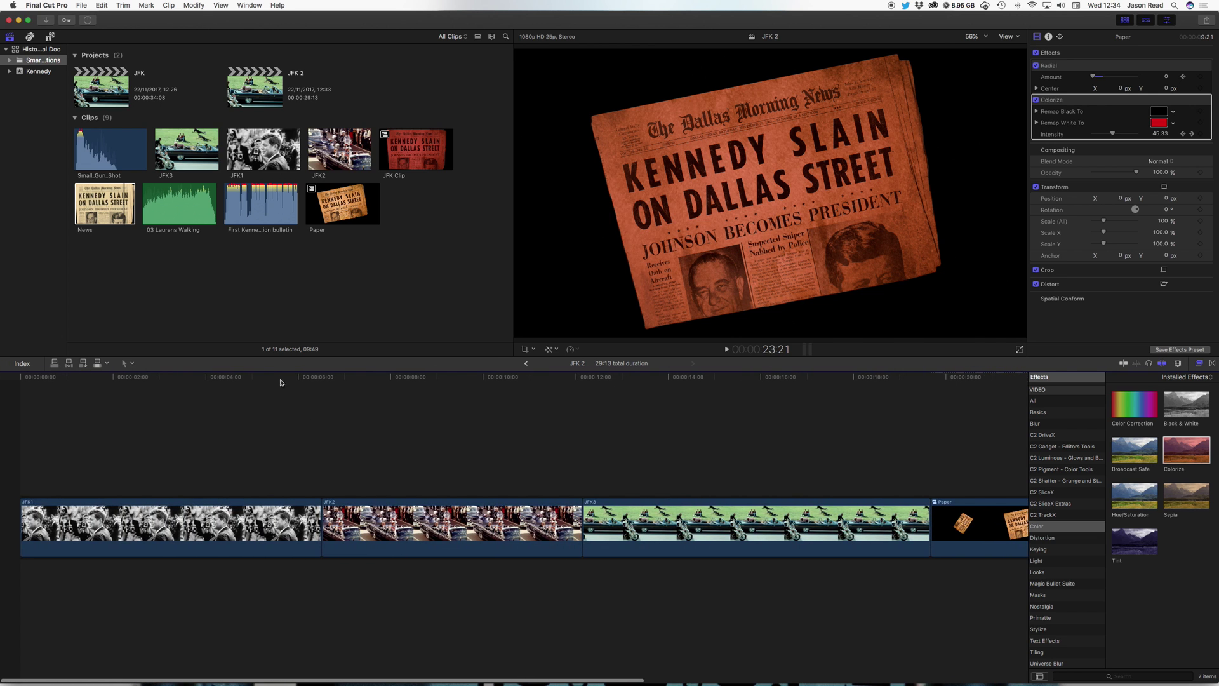
click(277, 378)
drag(280, 378, 422, 390)
click(1197, 412)
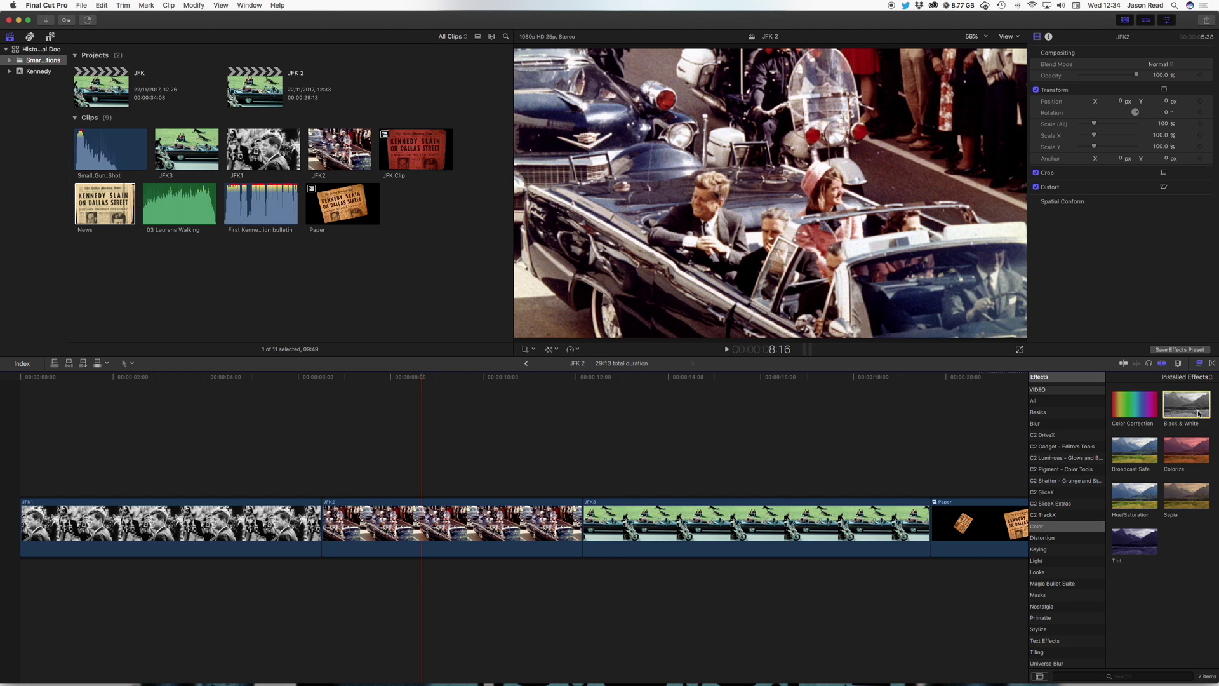
drag(1197, 412, 487, 538)
Keyframe the Black & White amount on JFK2 at 100 at 6:13 and 0 at 9:01, and play the sequence from 5:22
drag(352, 378, 322, 378)
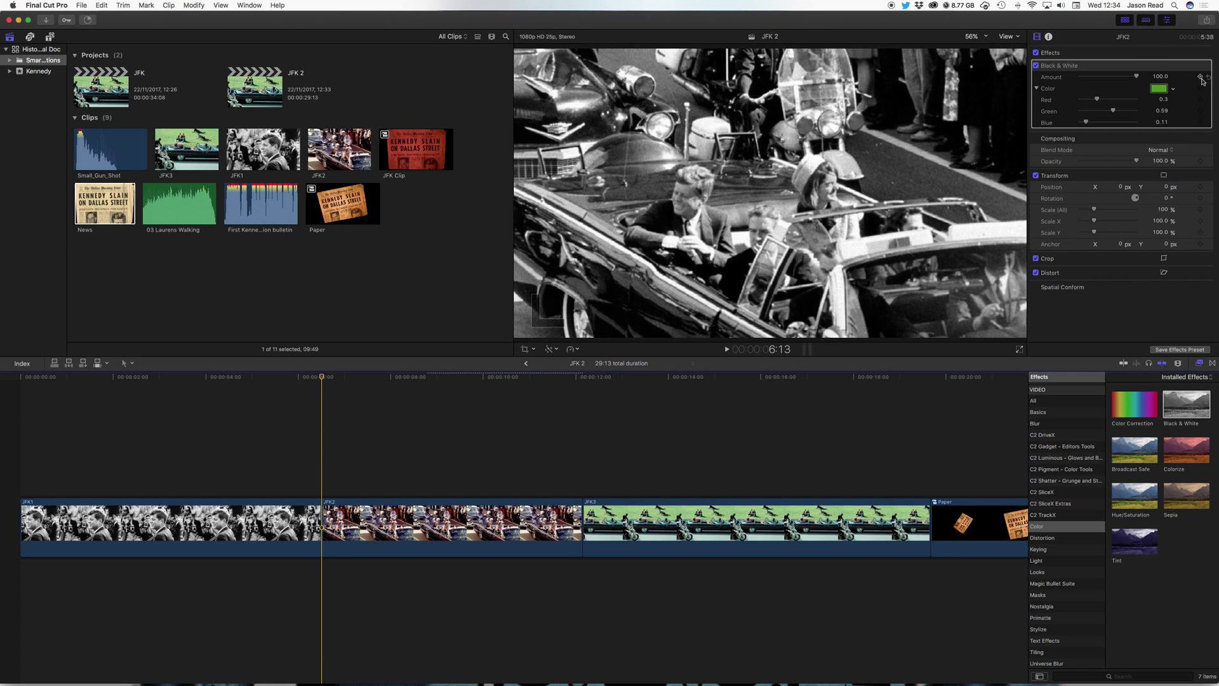
drag(322, 383, 439, 376)
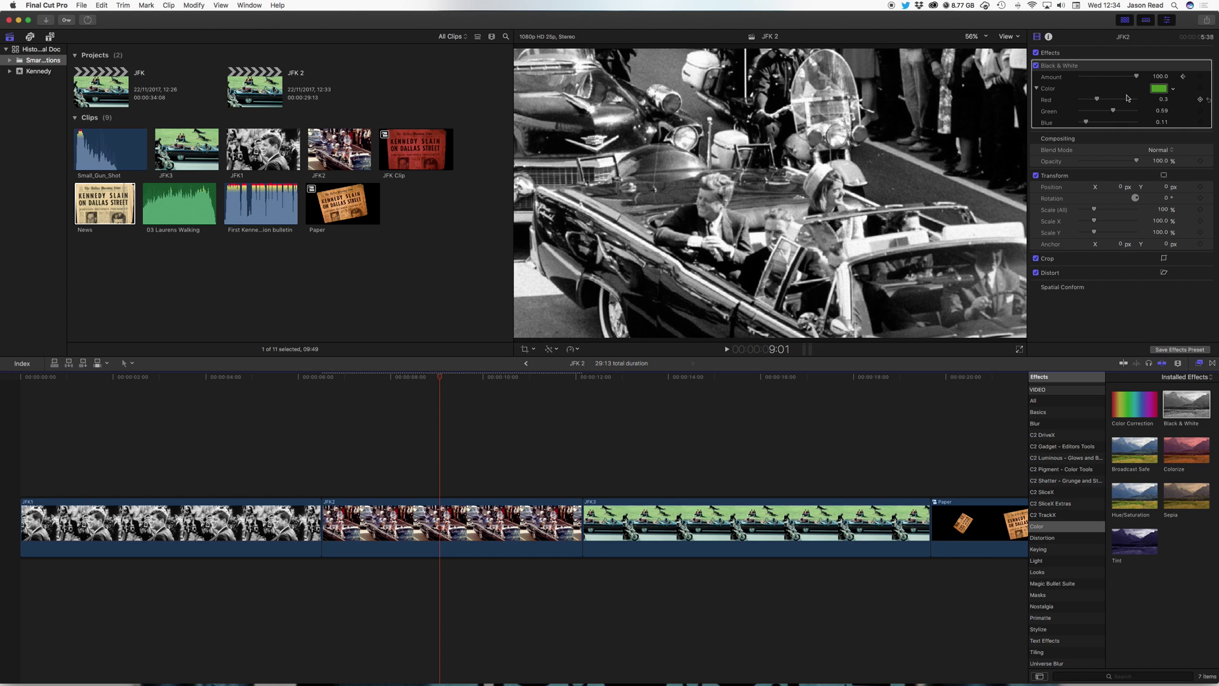
drag(1137, 76, 1052, 87)
click(299, 381)
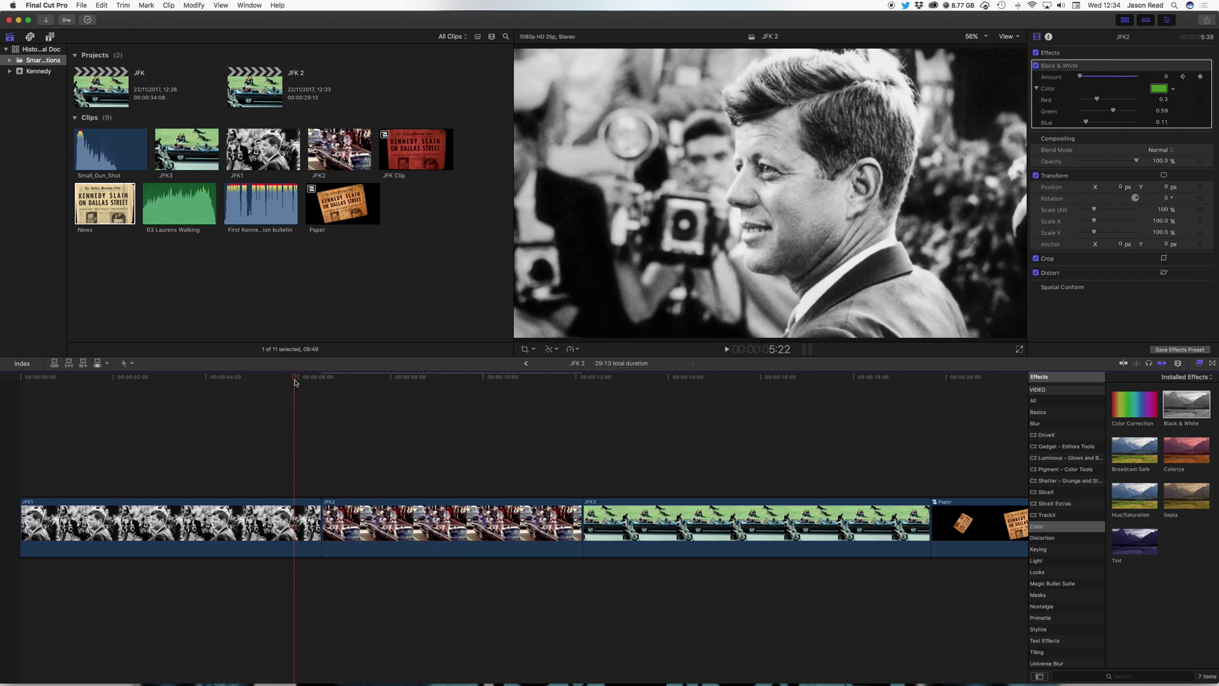
key(space)
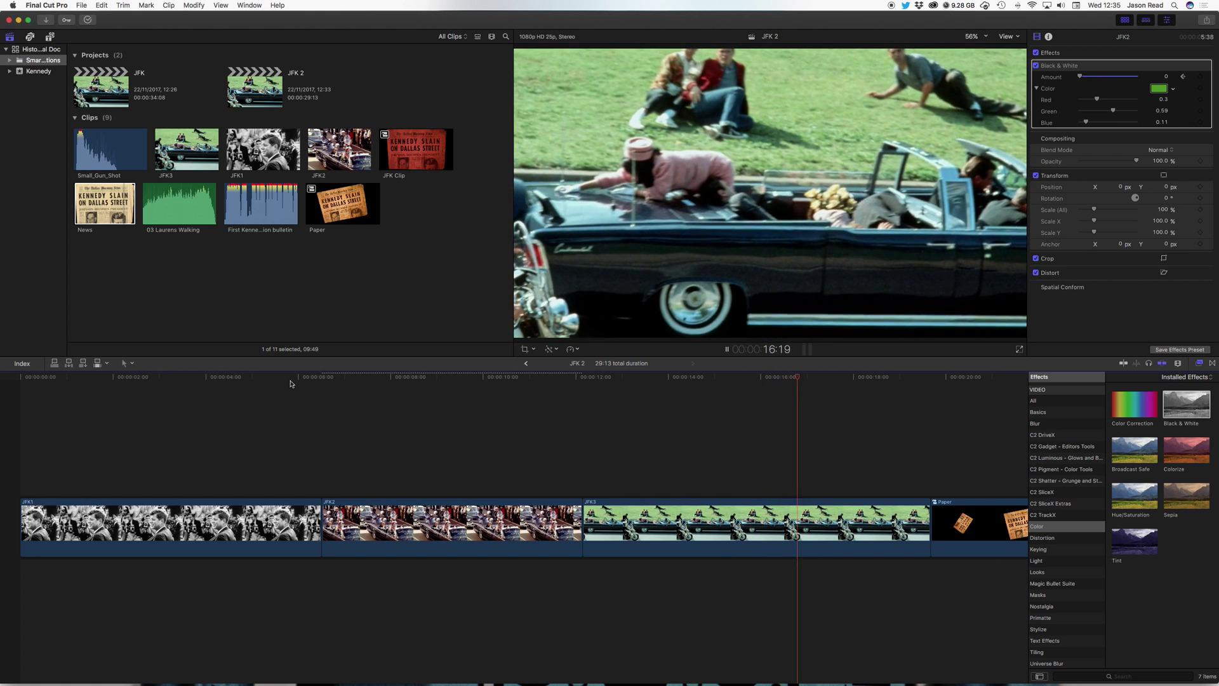
key(space)
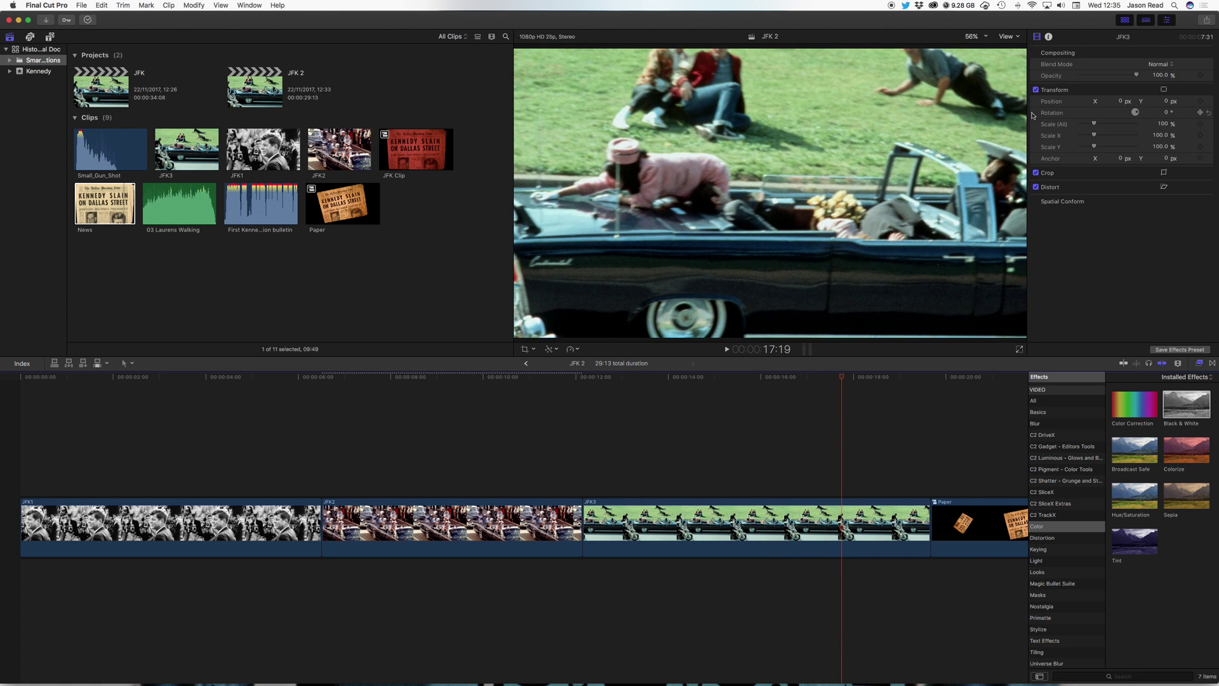